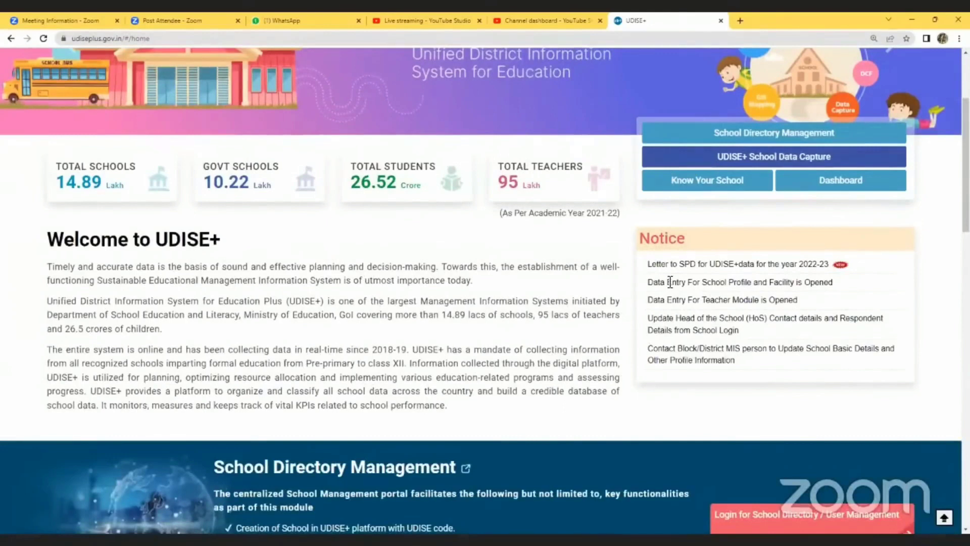
- Choose UTTAR PRADESH in the Students Module state list under UDISE+ School Data Capture and go
scroll(671, 280, "down", 8)
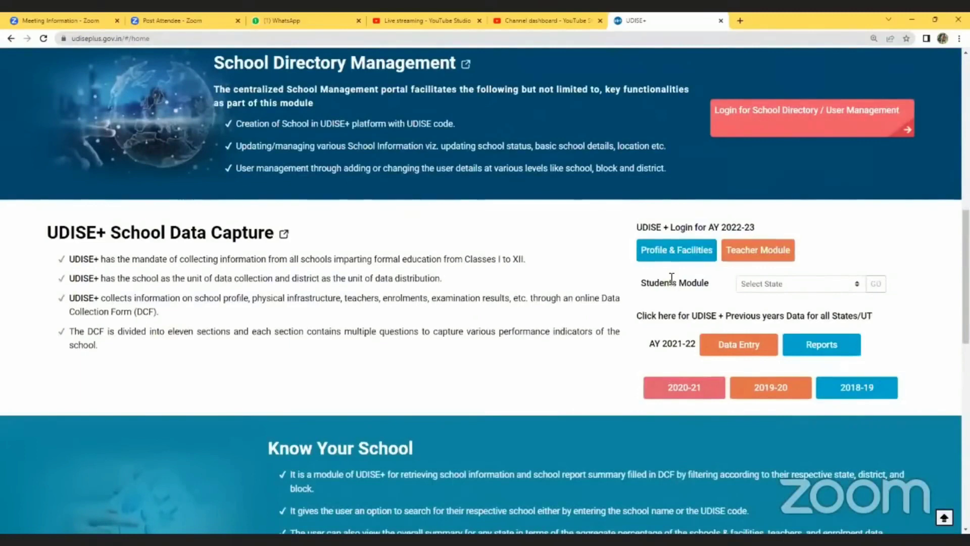
left_click(757, 283)
scroll(806, 426, "down", 5)
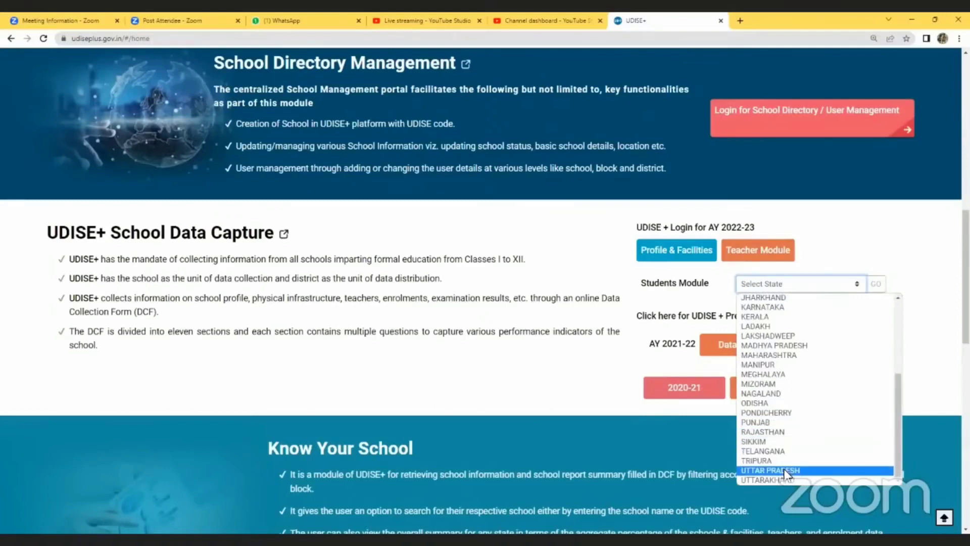
left_click(785, 471)
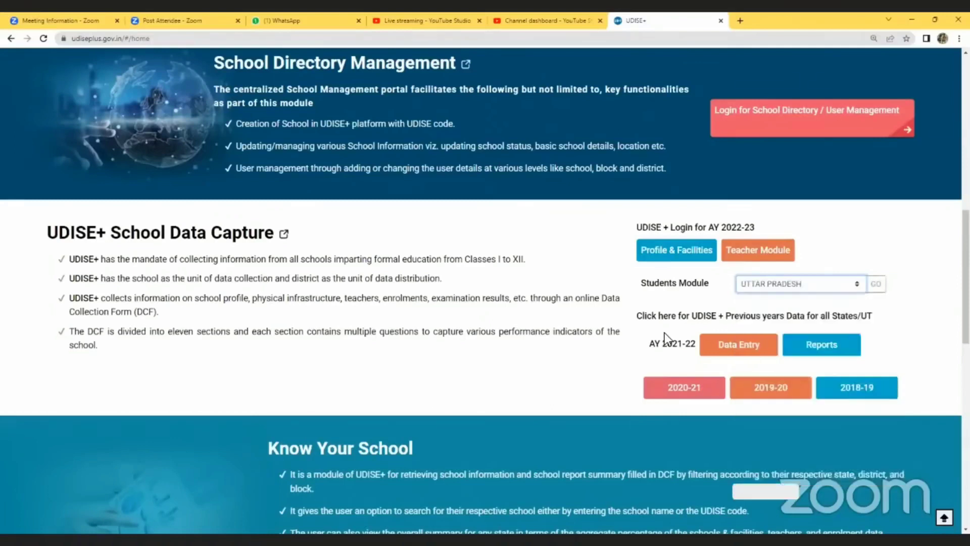
left_click(876, 284)
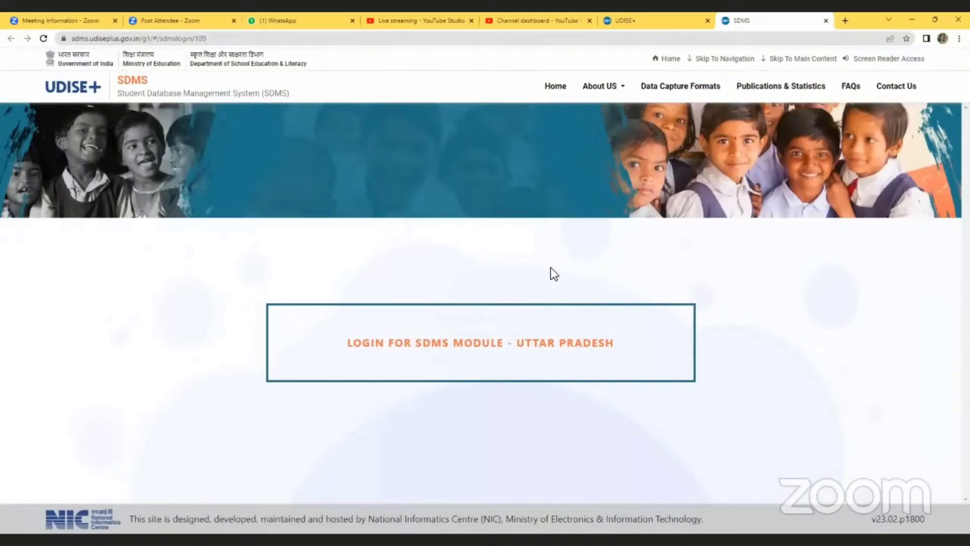
- Sign in to the Uttar Pradesh SDMS module with the school credentials and the captcha code
left_click(561, 348)
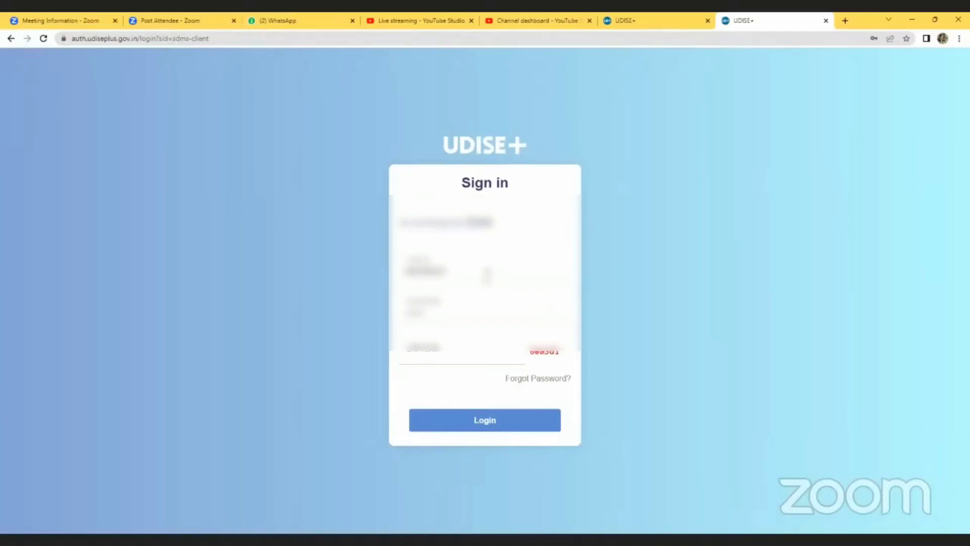
left_click(455, 354)
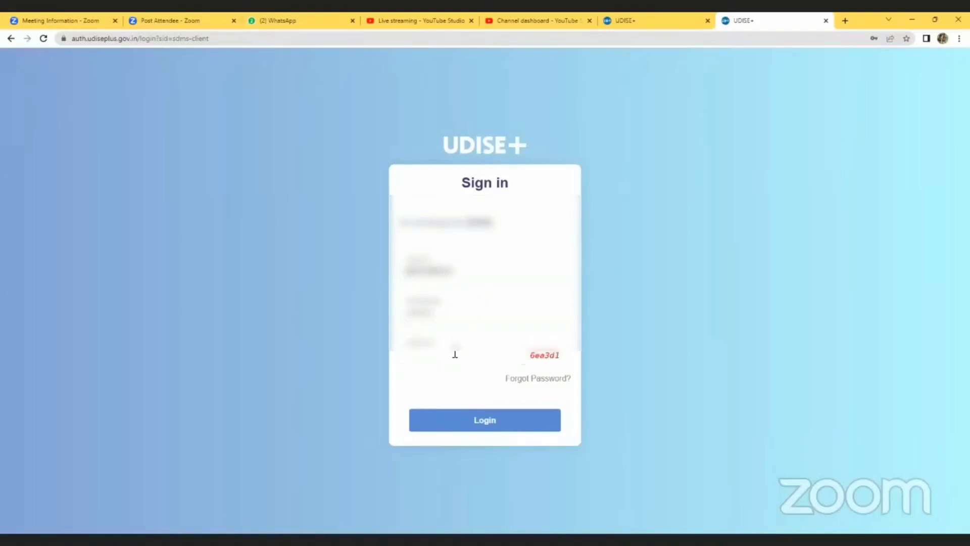
type("6ea3d1")
left_click(485, 423)
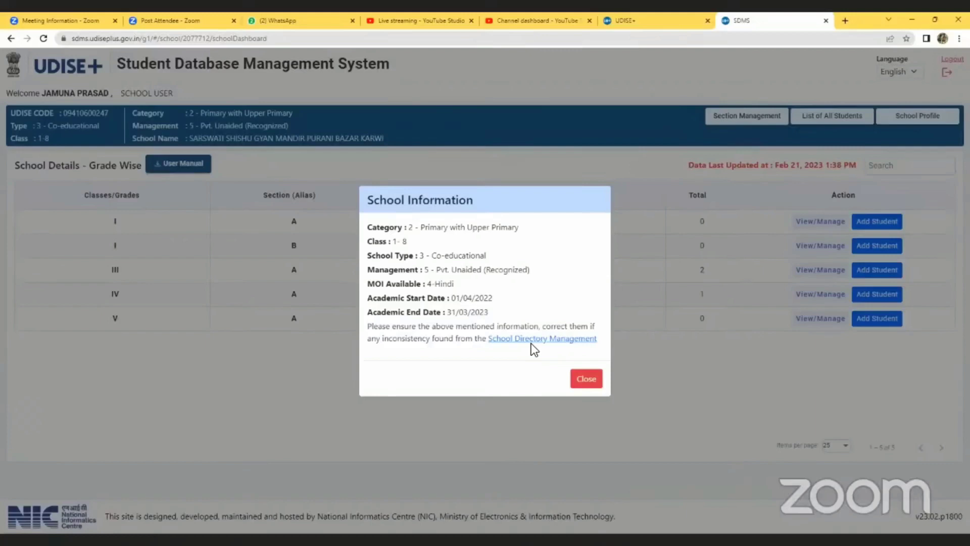
- Dismiss the School Information notice and go to School Profile's Section Management page
left_click(586, 379)
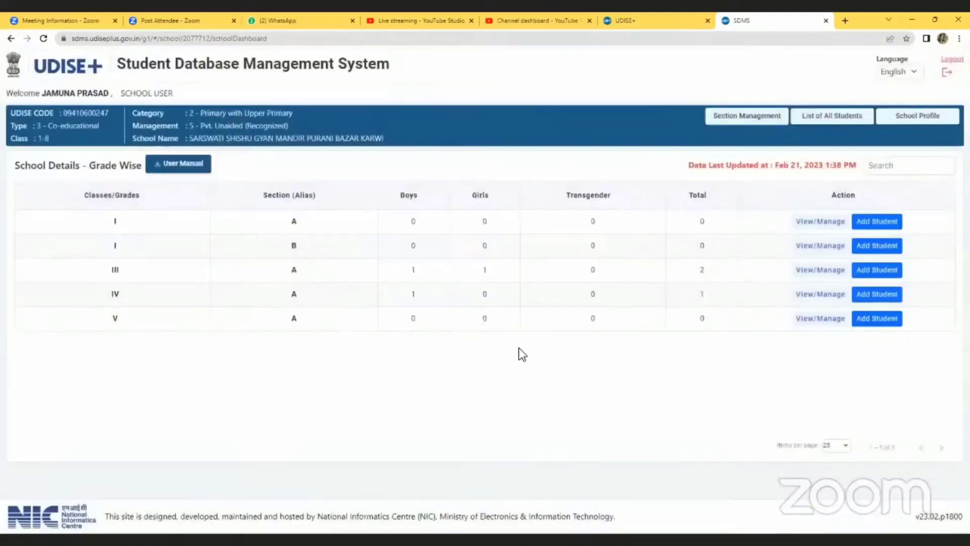
left_click(915, 119)
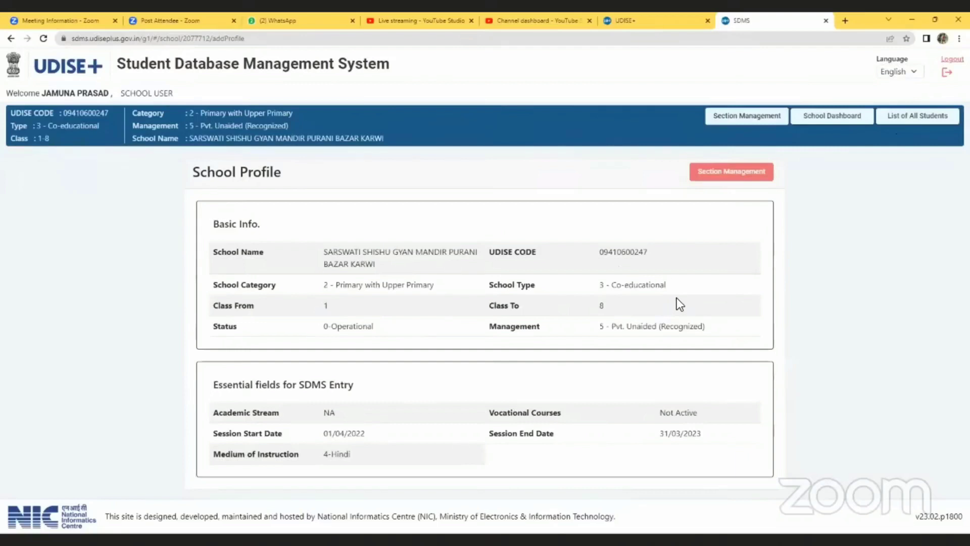
left_click(725, 175)
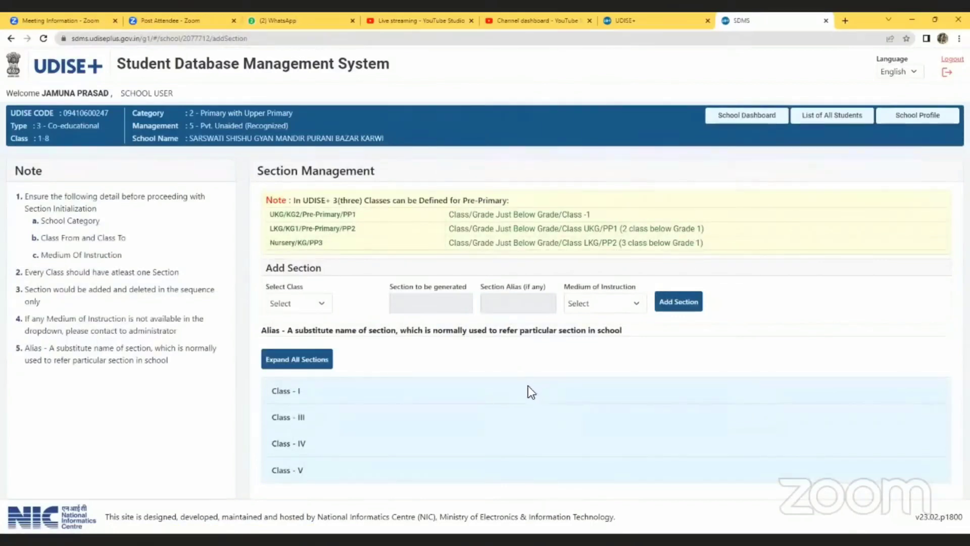
- Add Section A to Class VI with medium of instruction 4 - Hindi
left_click(307, 305)
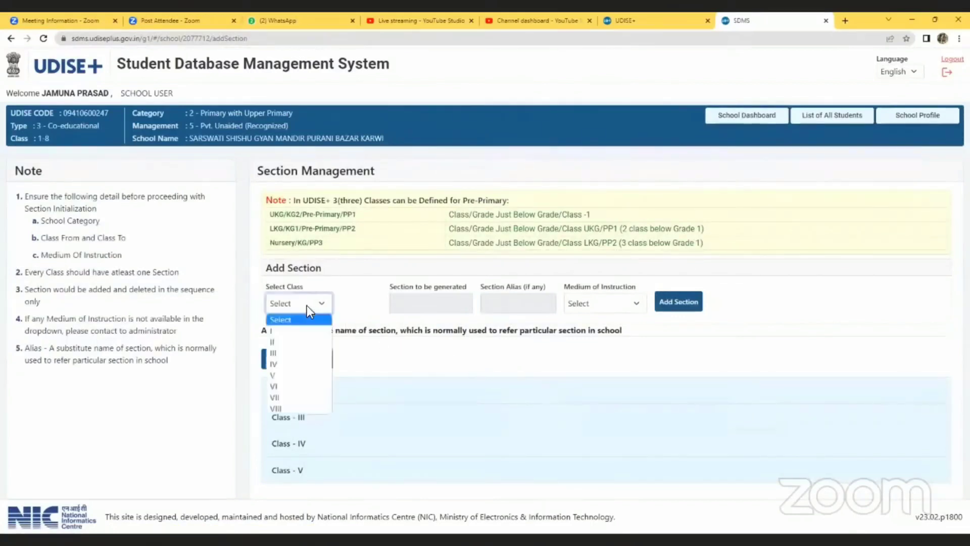
left_click(356, 346)
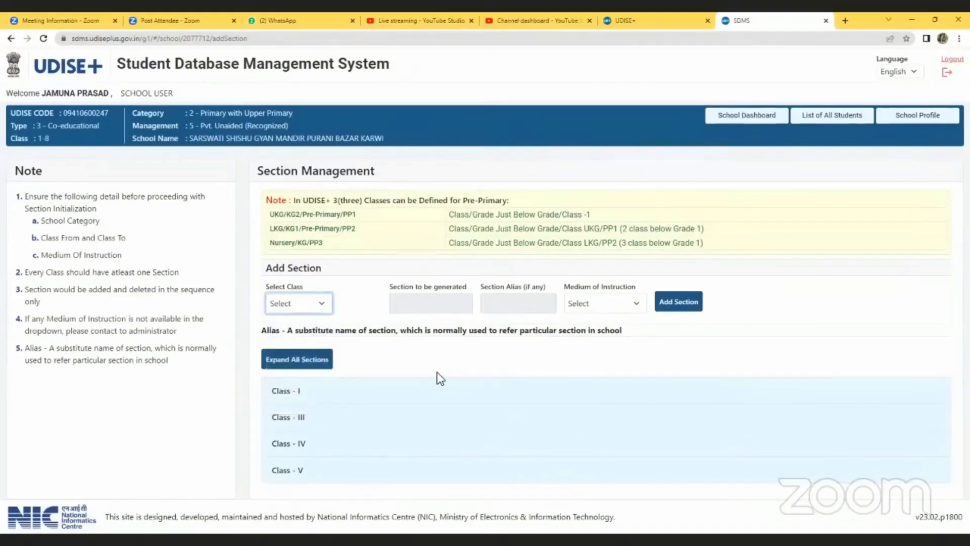
left_click(304, 310)
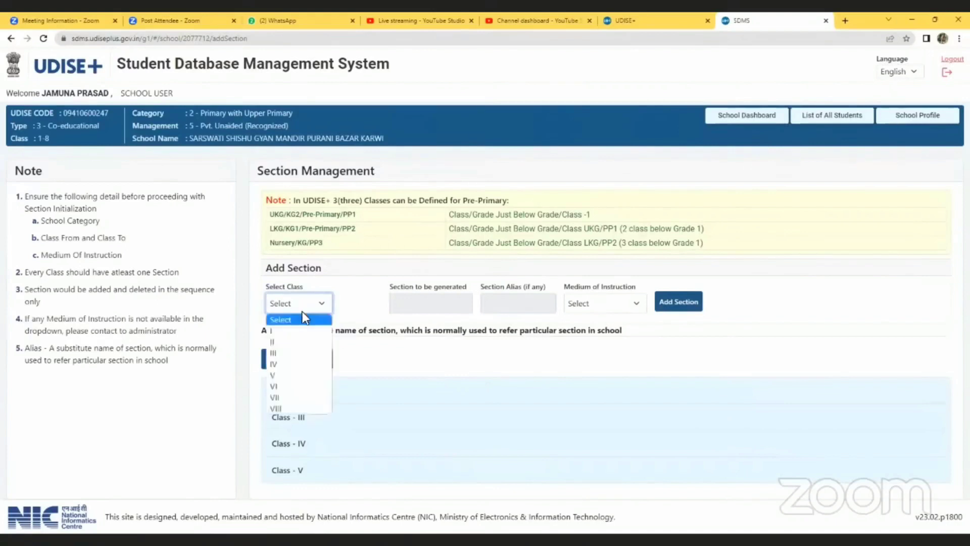
left_click(293, 387)
left_click(406, 306)
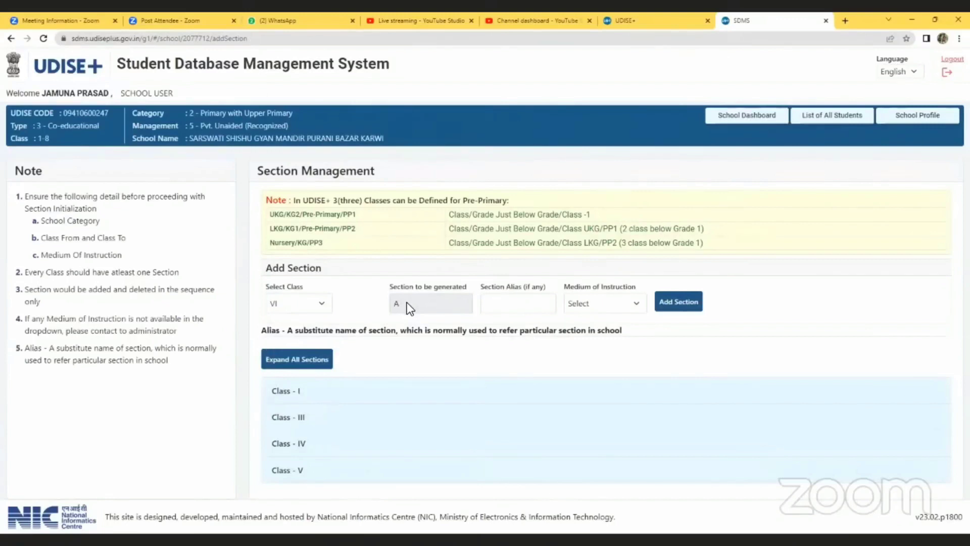
left_click(534, 303)
left_click(611, 305)
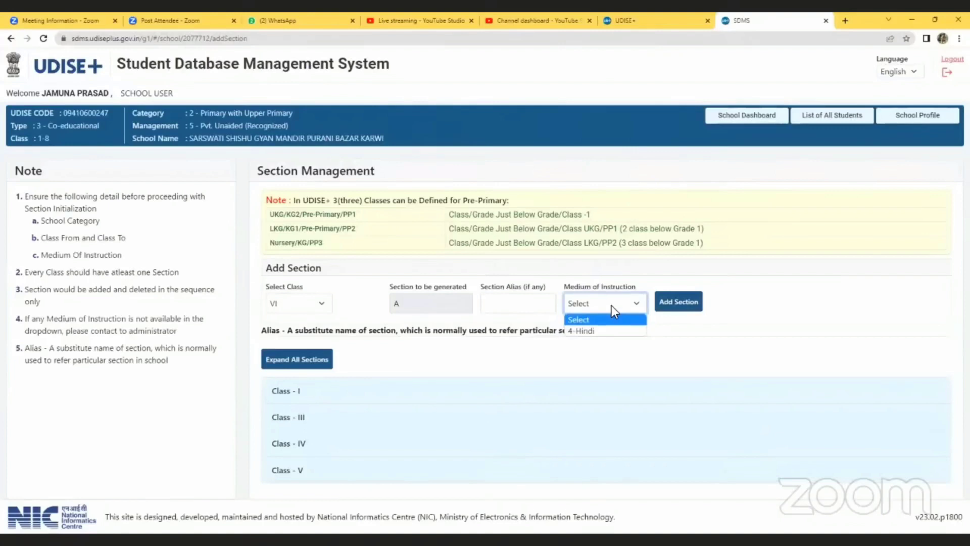
left_click(613, 330)
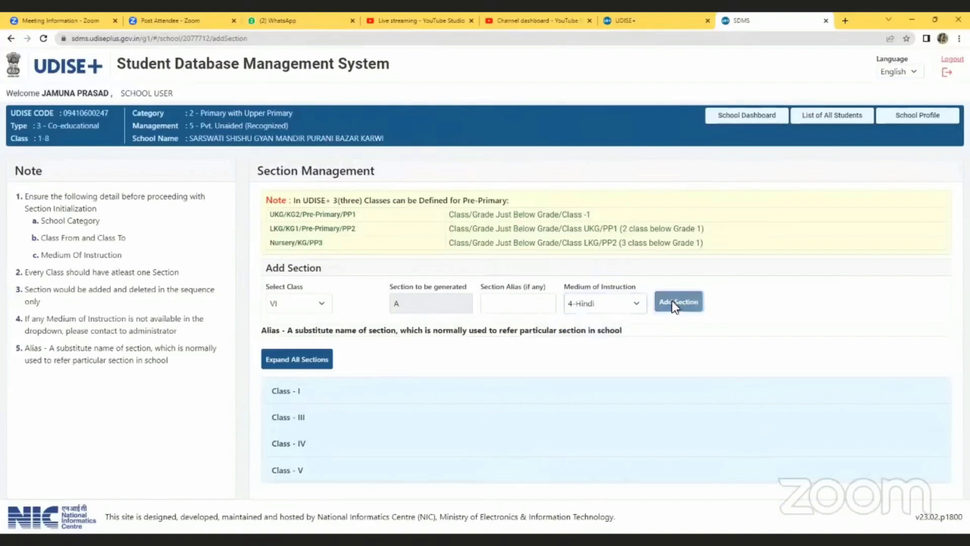
left_click(677, 302)
scroll(714, 303, "down", 2)
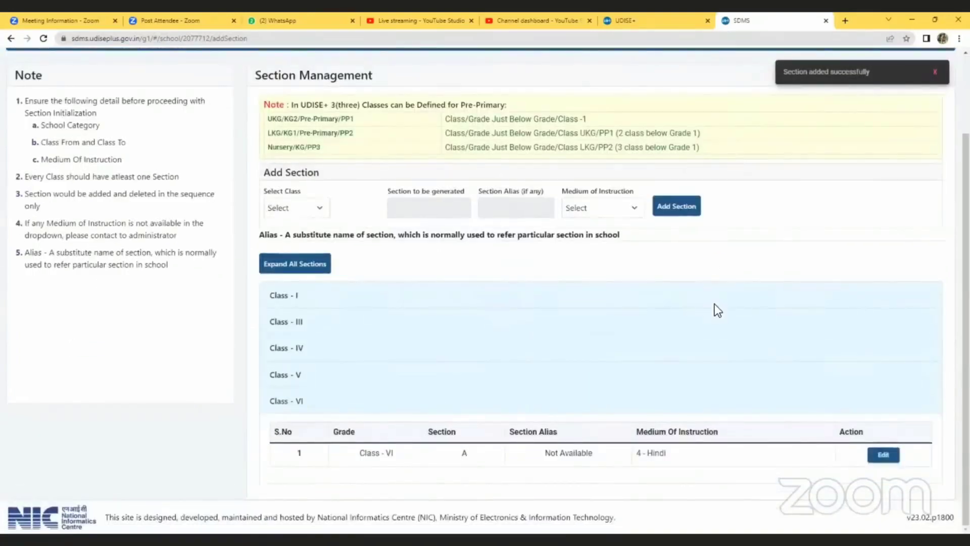
scroll(812, 384, "up", 2)
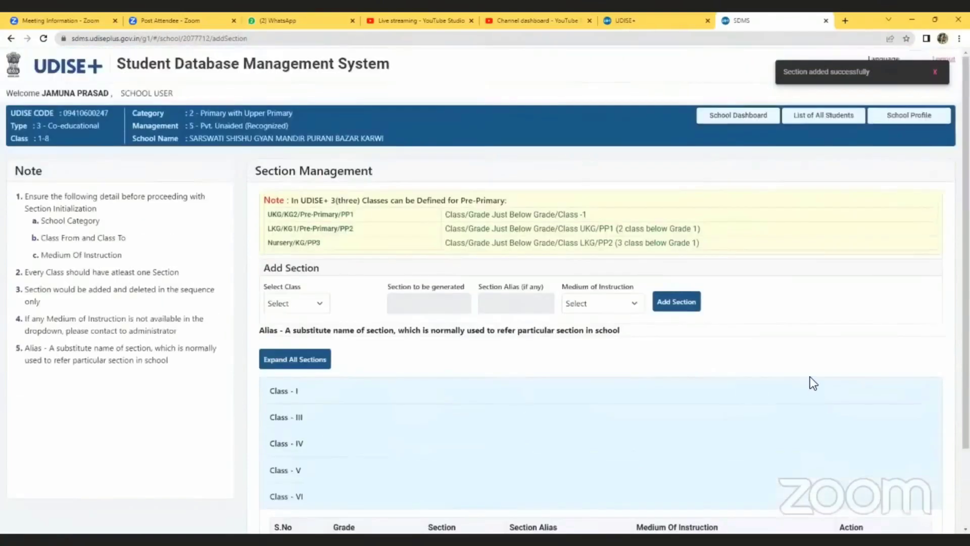
- Check the Add Student forms for Classes I and III, then open the Class IV-A student's general profile
left_click(752, 120)
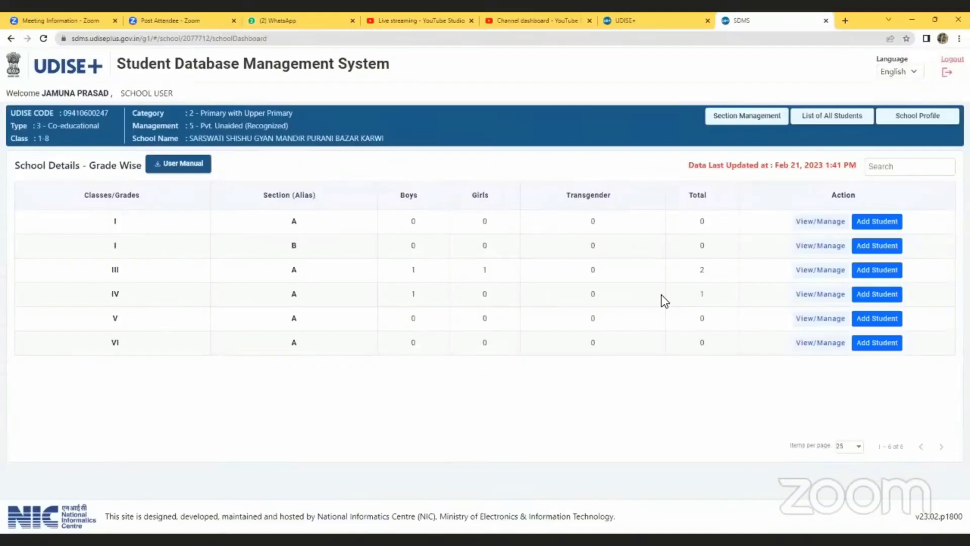
left_click(870, 225)
scroll(481, 321, "down", 3)
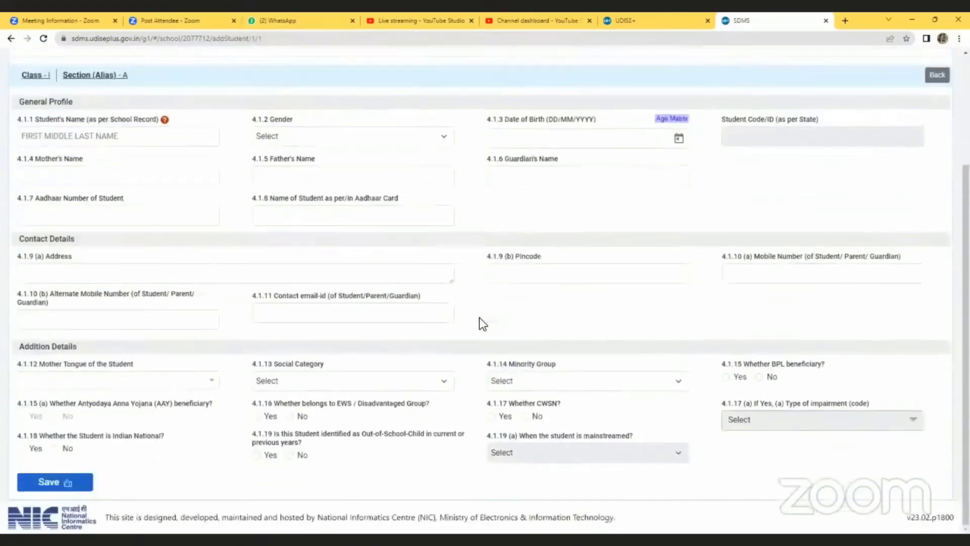
scroll(480, 321, "up", 3)
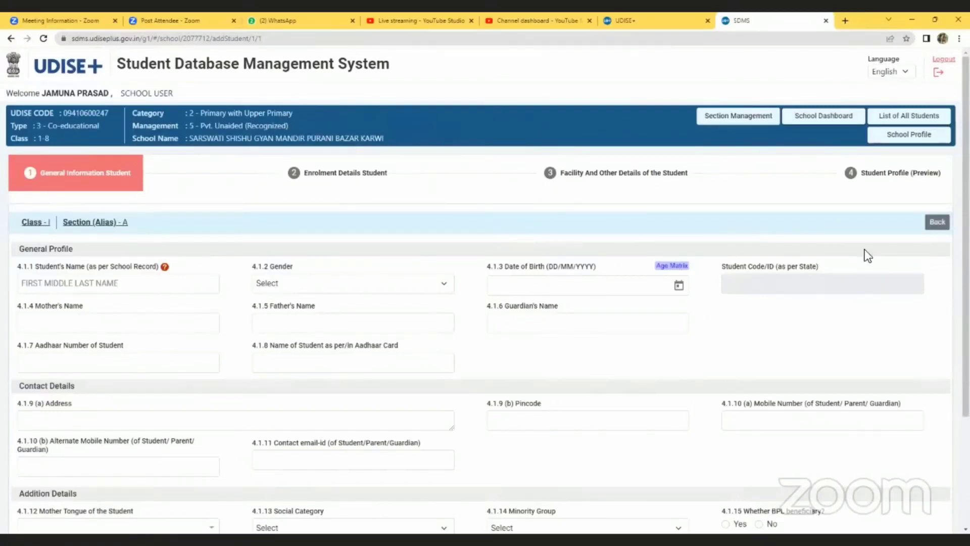
left_click(936, 222)
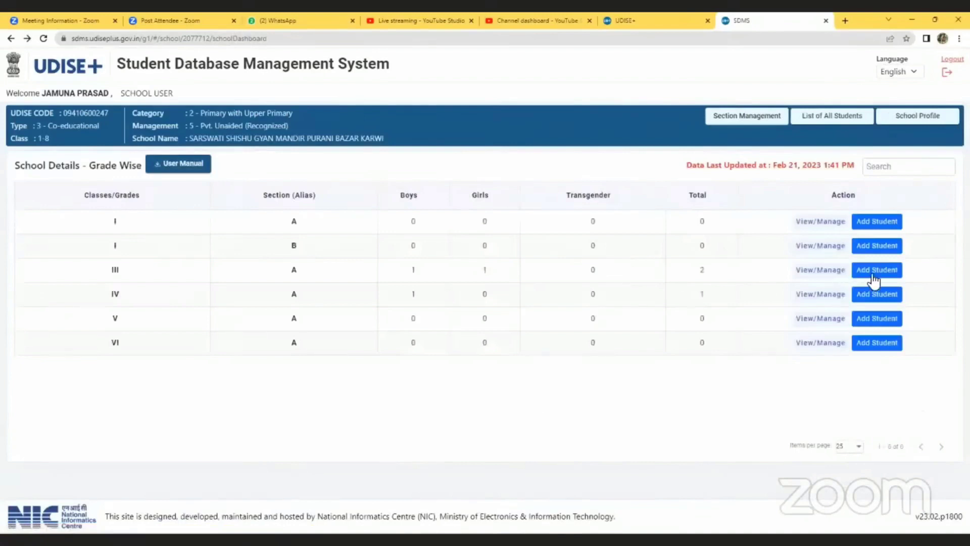
left_click(872, 269)
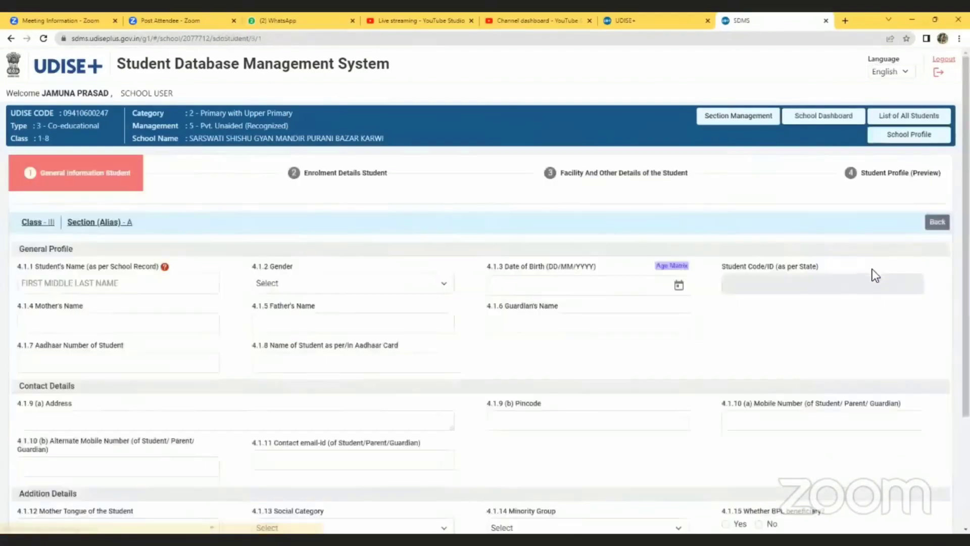
left_click(928, 221)
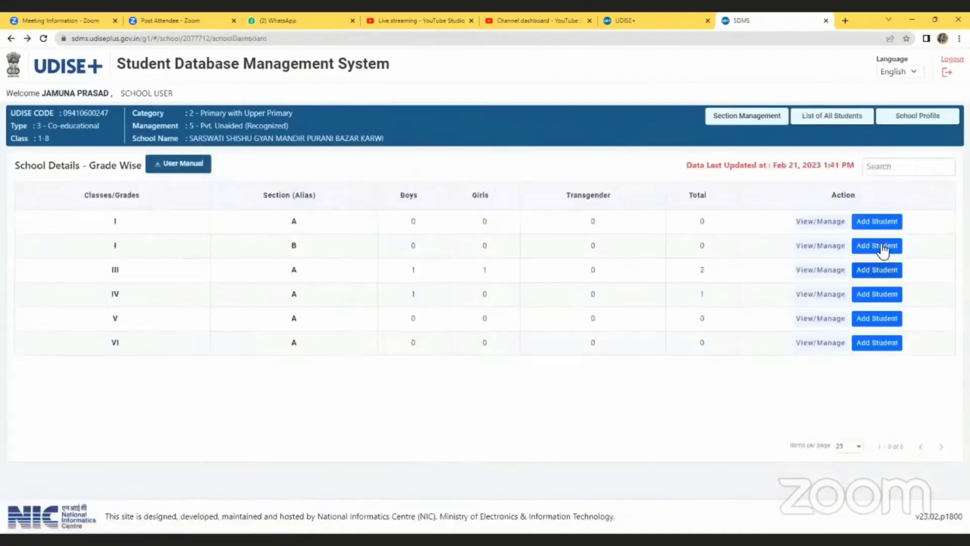
left_click(879, 243)
left_click(937, 222)
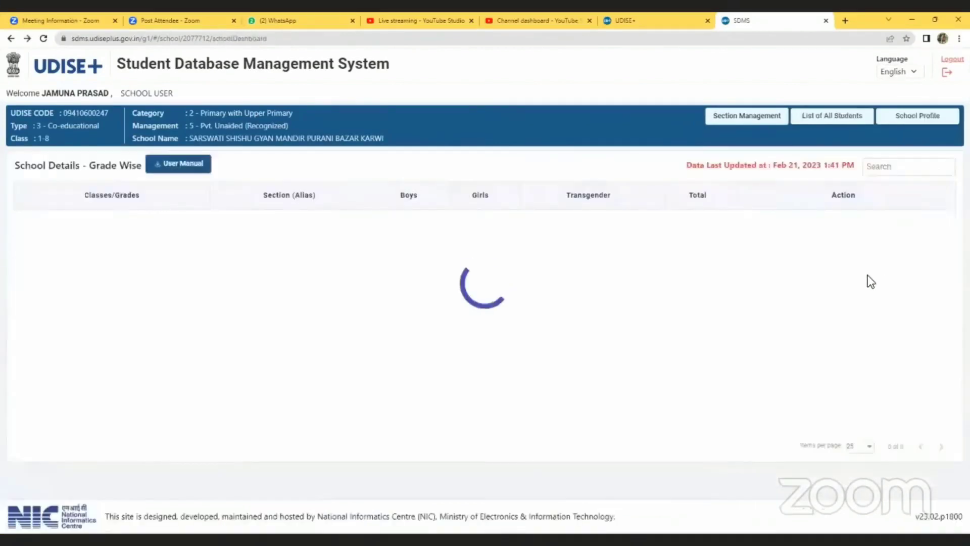
left_click(825, 294)
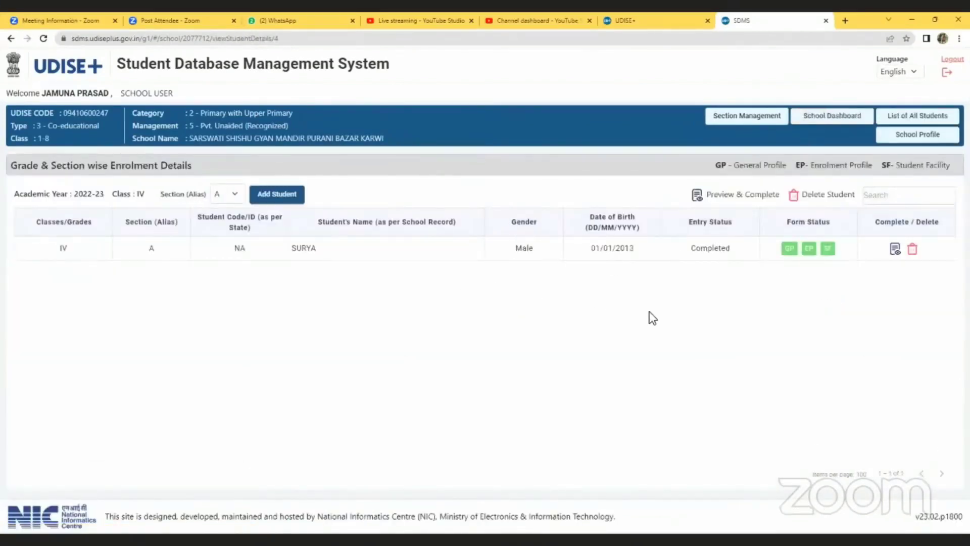
left_click(789, 248)
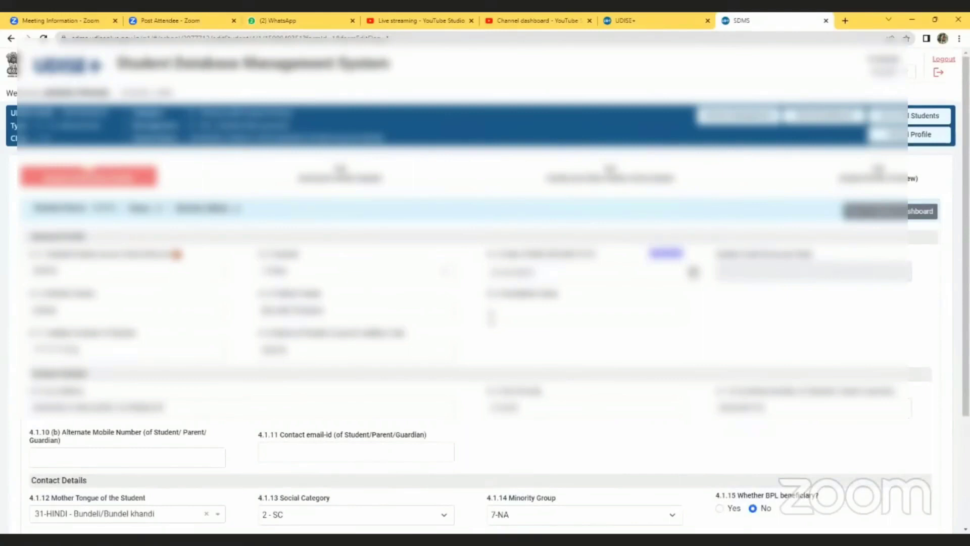
left_click(208, 272)
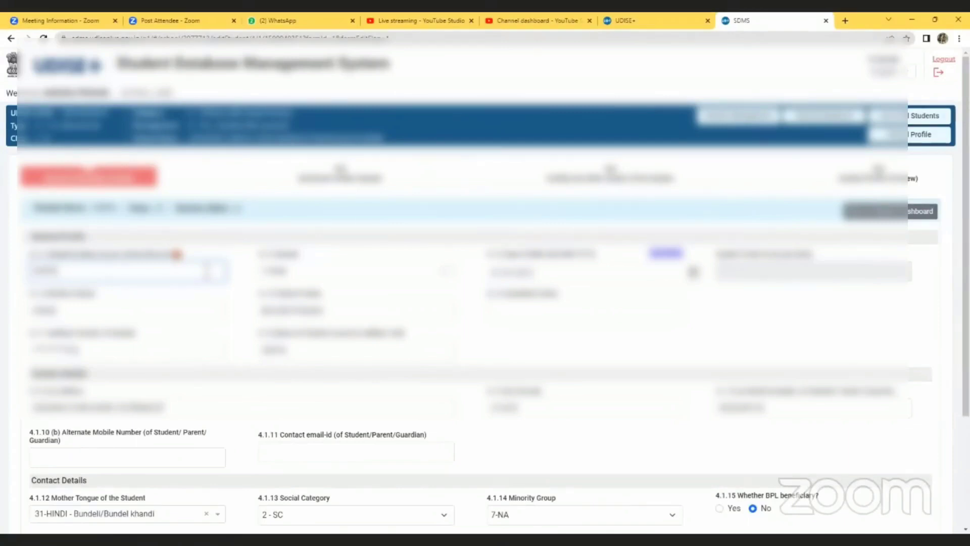
left_click(345, 279)
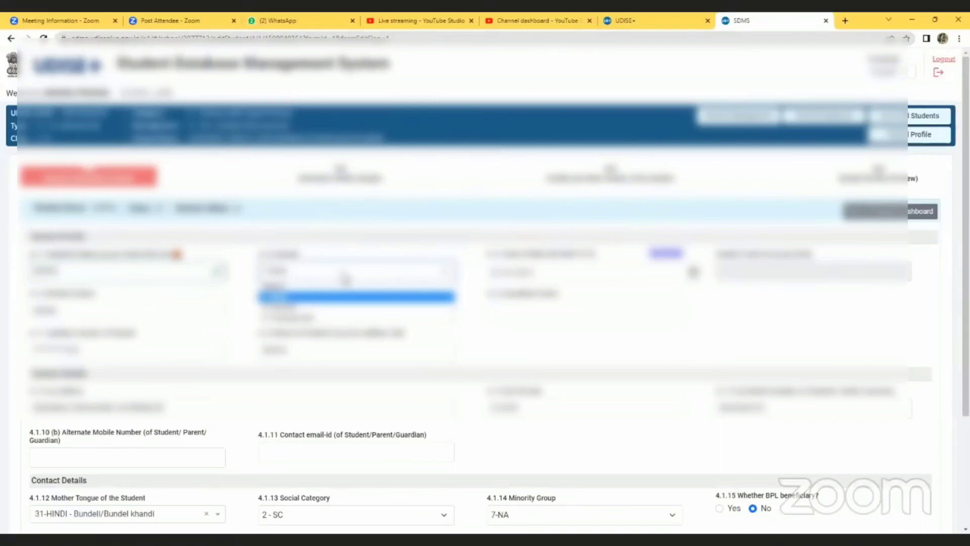
left_click(345, 279)
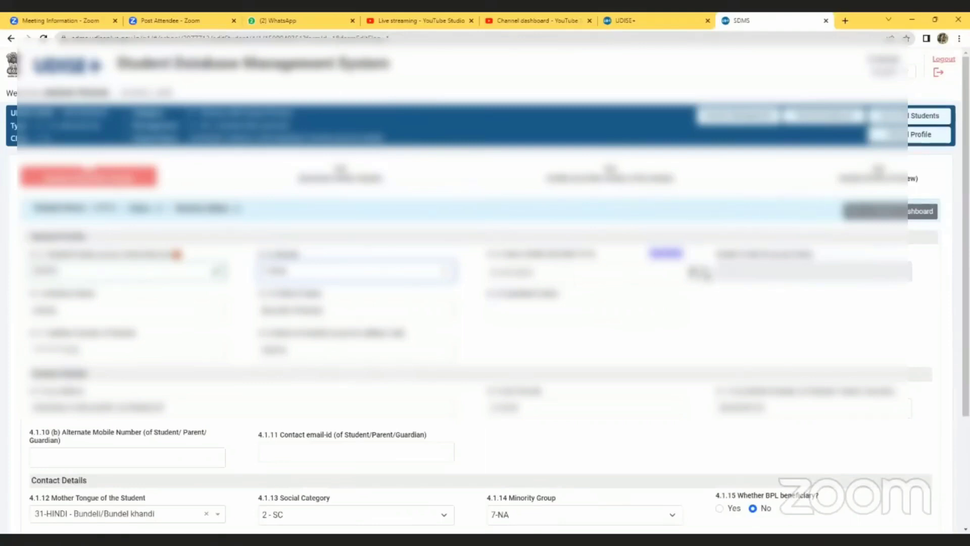
left_click(735, 270)
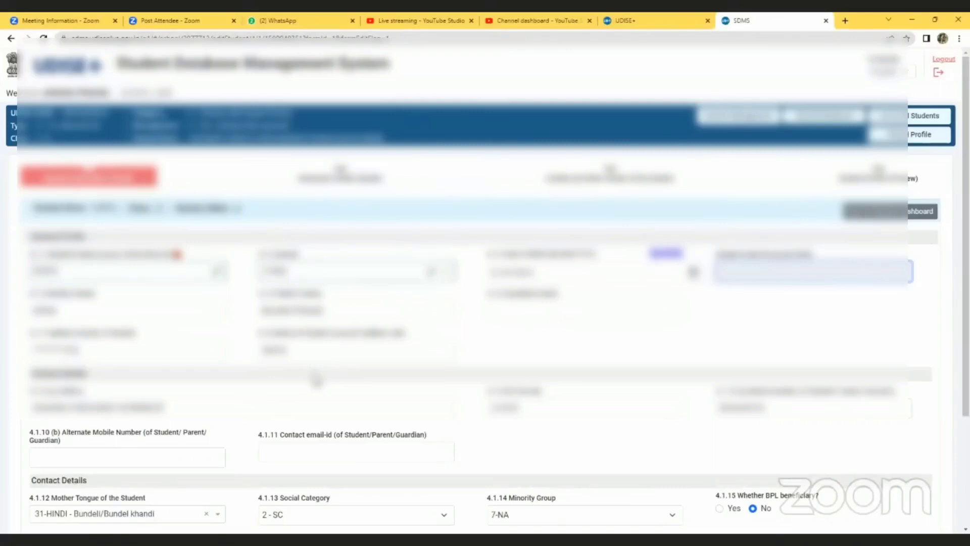
- Scroll the Class IV student's general profile form down to the Update and Next buttons
scroll(316, 380, "down", 2)
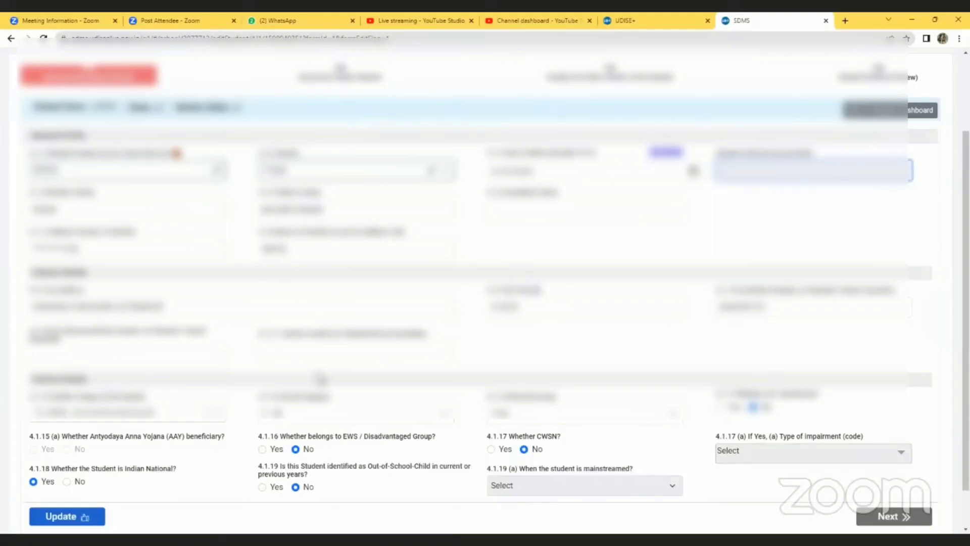
scroll(322, 379, "down", 1)
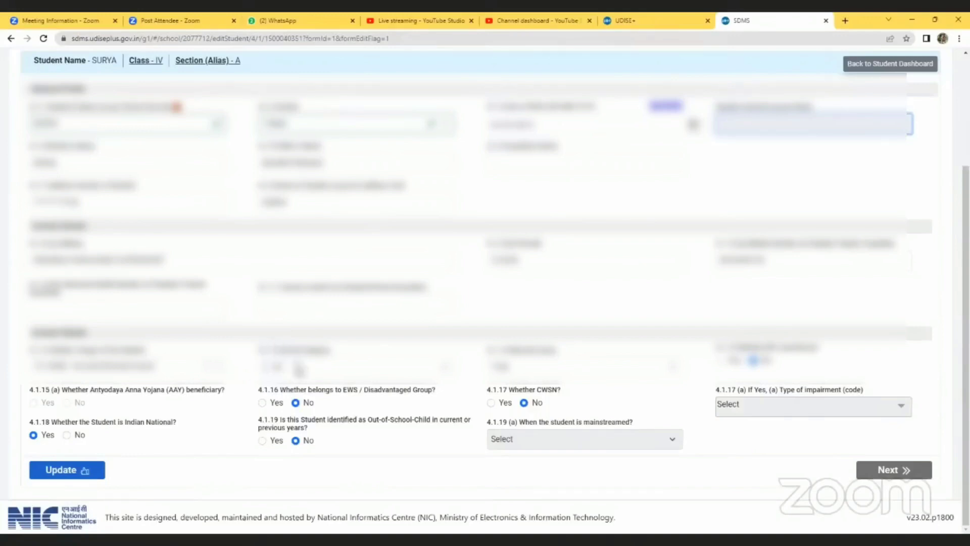
left_click(299, 369)
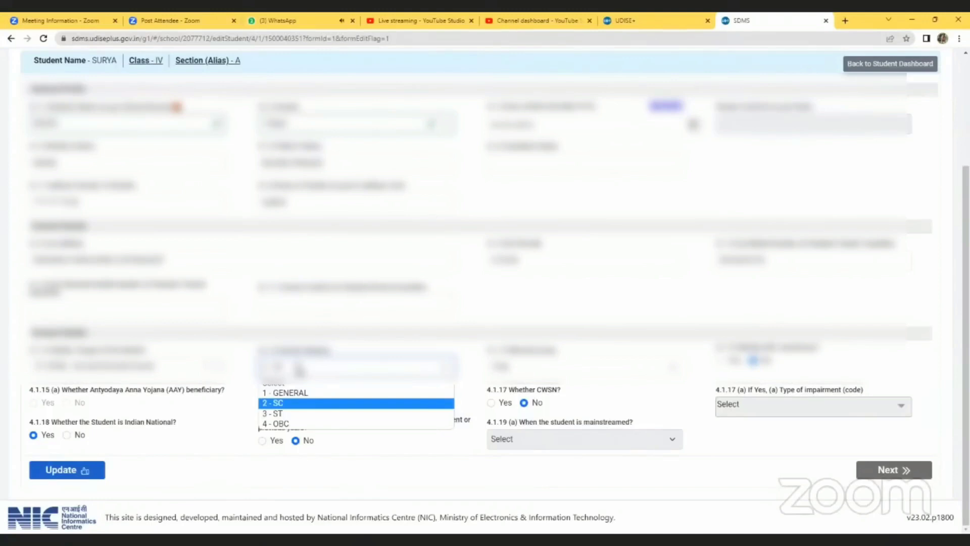
left_click(539, 373)
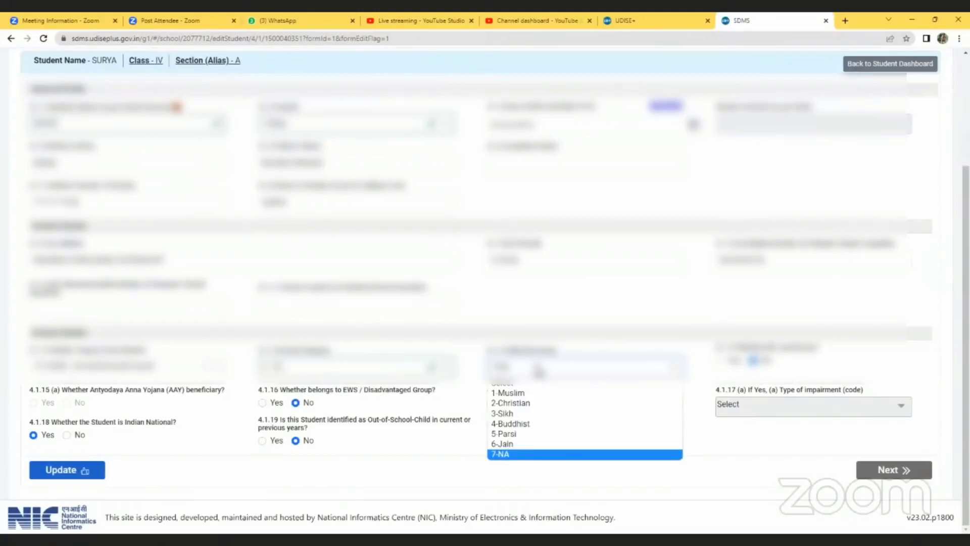
left_click(538, 373)
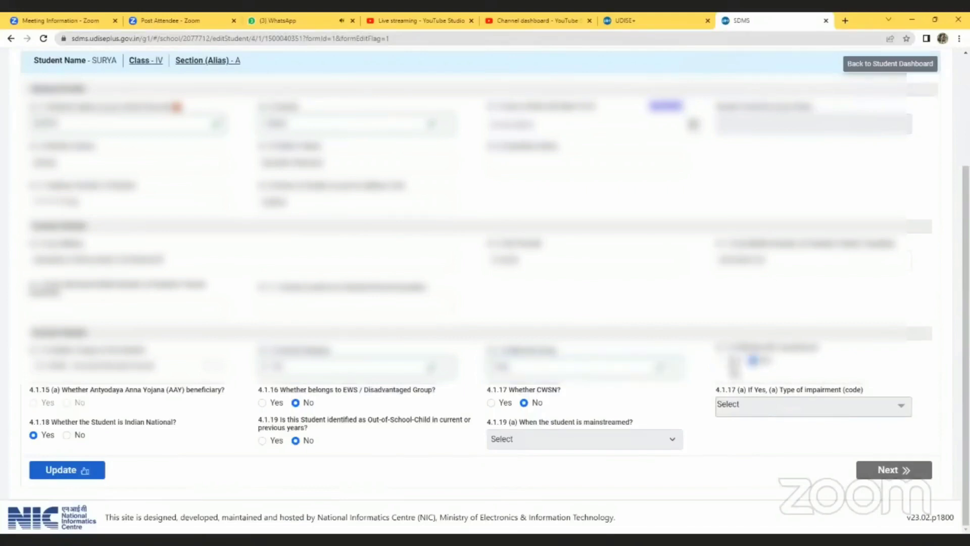
left_click(720, 360)
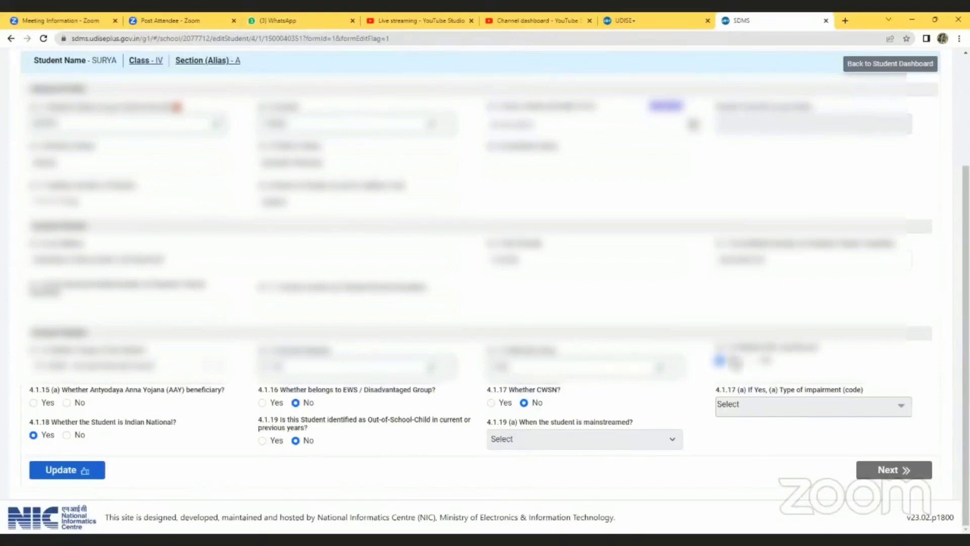
left_click(754, 360)
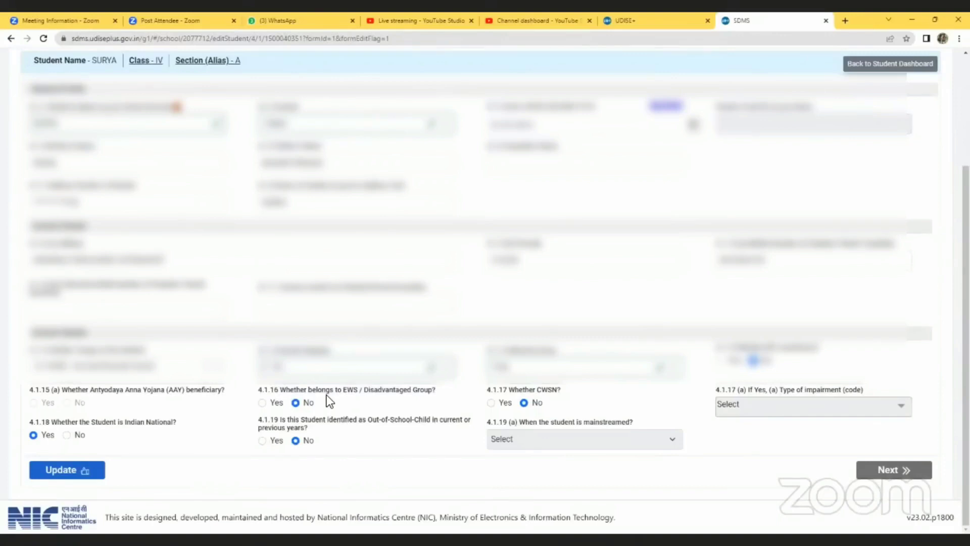
left_click(264, 402)
left_click(297, 403)
left_click(491, 403)
left_click(769, 412)
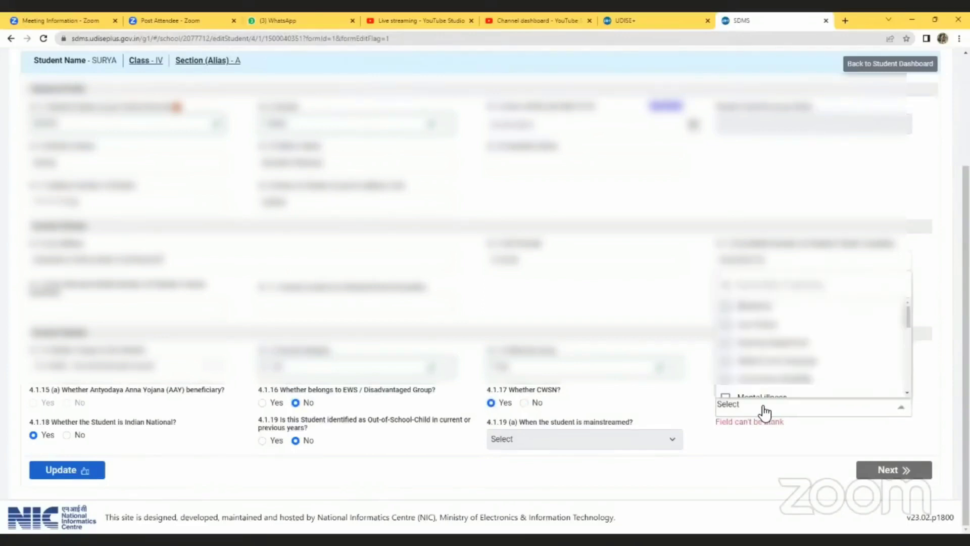
scroll(839, 344, "down", 5)
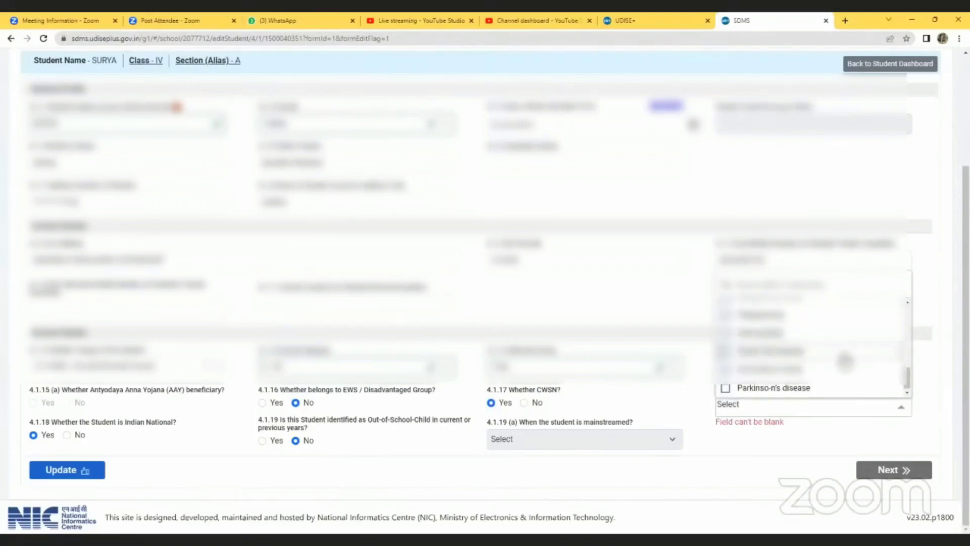
left_click(659, 303)
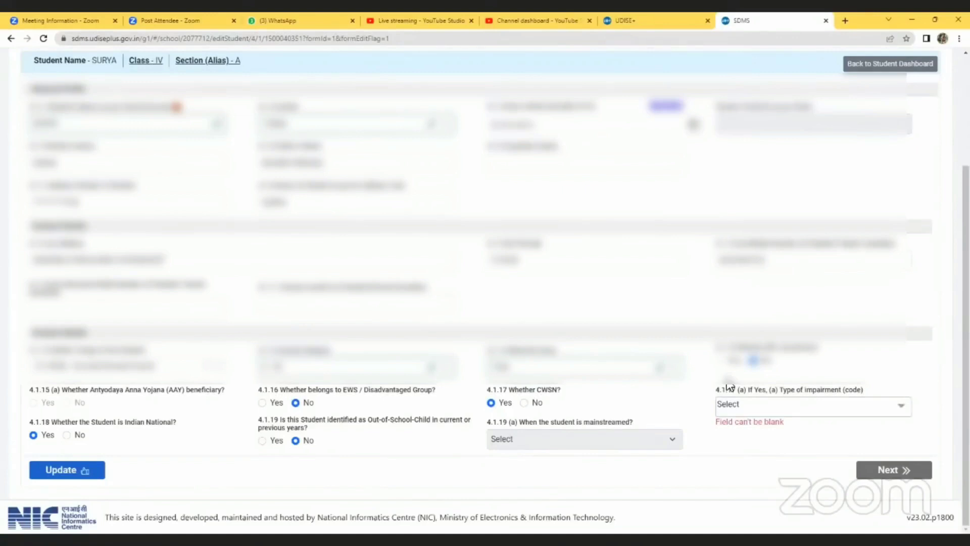
left_click(524, 402)
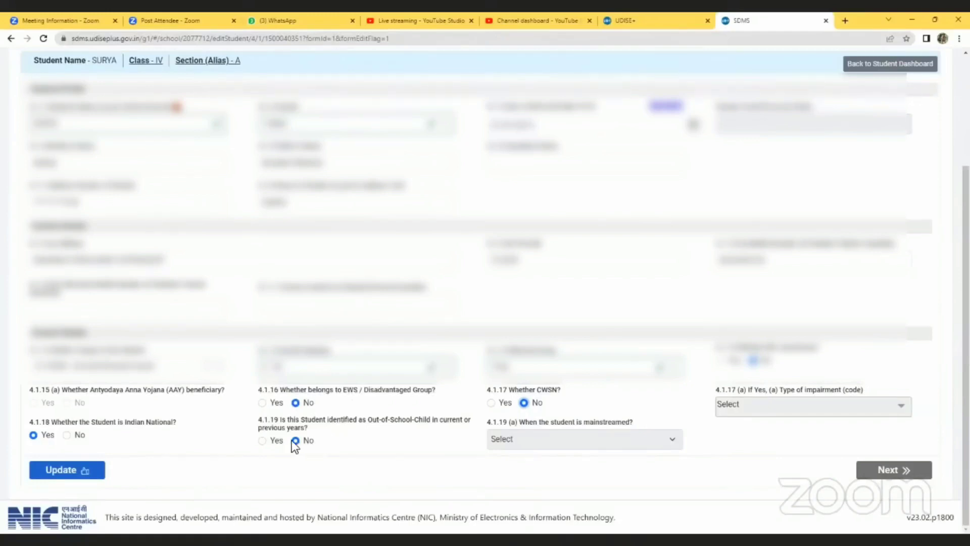
- Toggle 4.1.19 Out-of-School-Child to Yes, then back to No, leaving the mainstreamed year unset
left_click(262, 441)
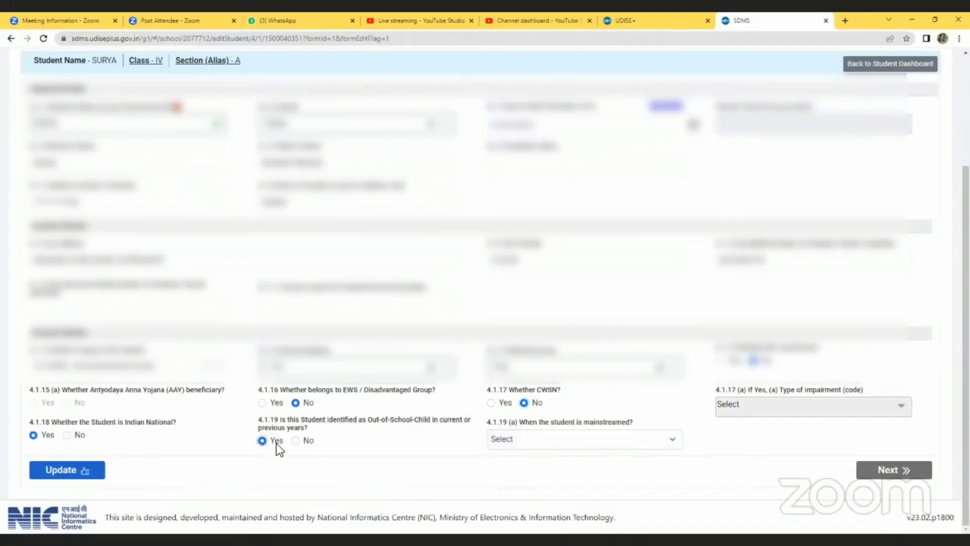
left_click(508, 442)
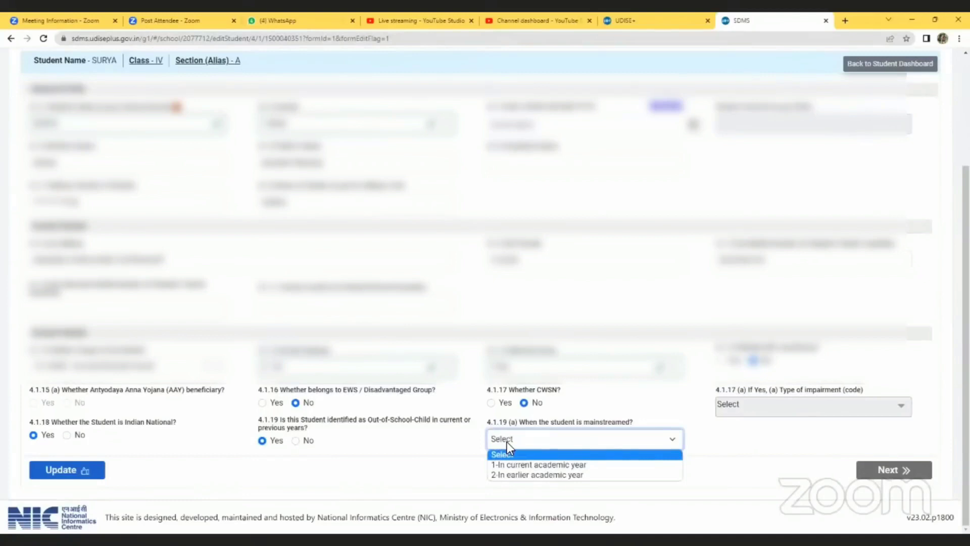
left_click(739, 407)
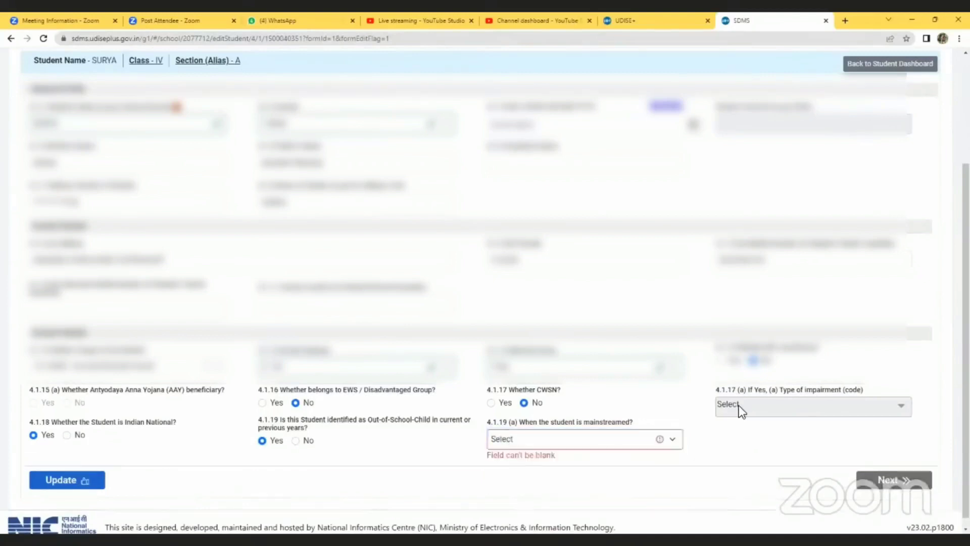
left_click(522, 444)
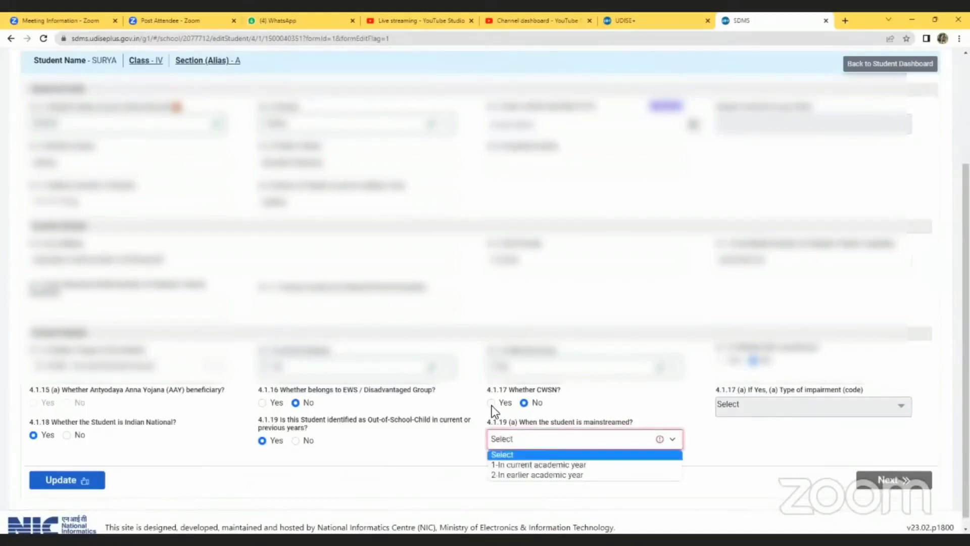
left_click(295, 441)
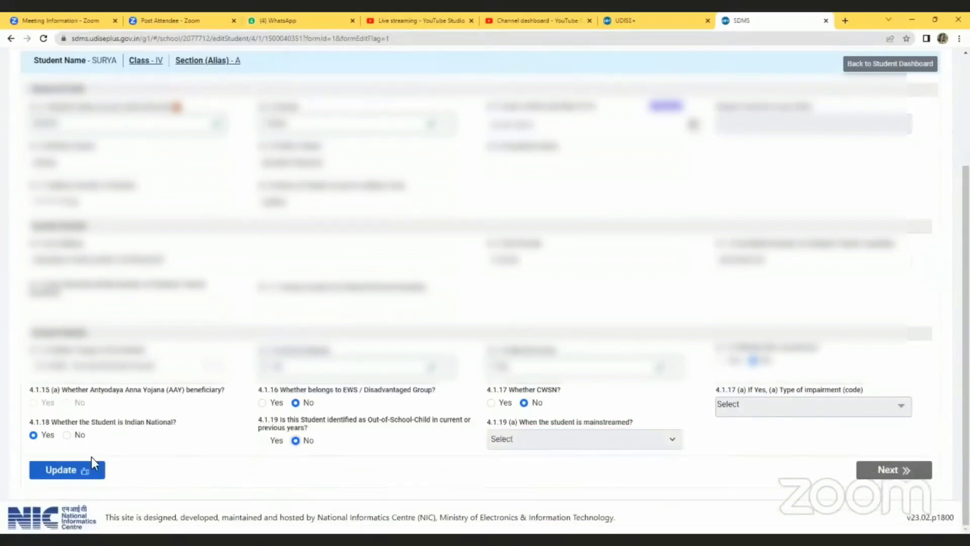
- Update the general profile, acknowledge the CWSN notification, and proceed to Enrolment Details
left_click(78, 475)
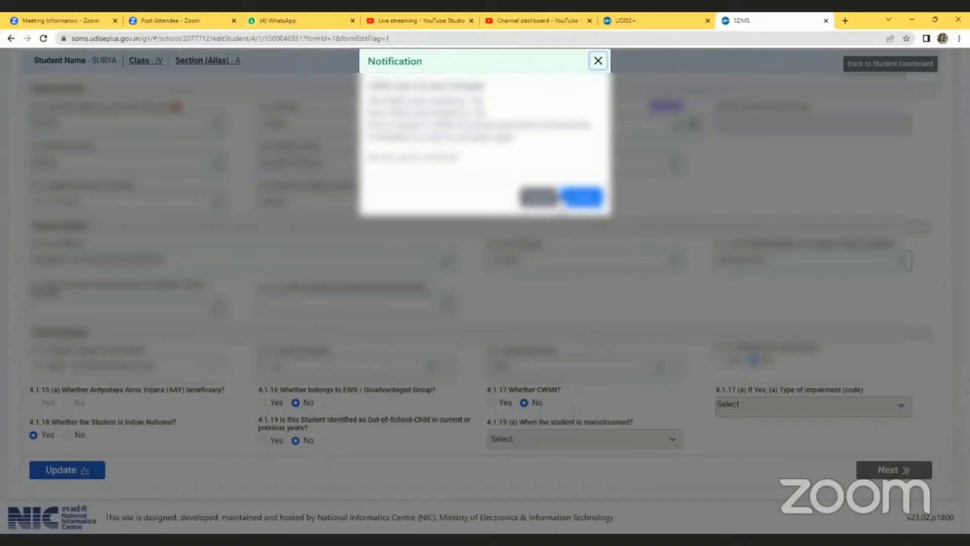
left_click(577, 202)
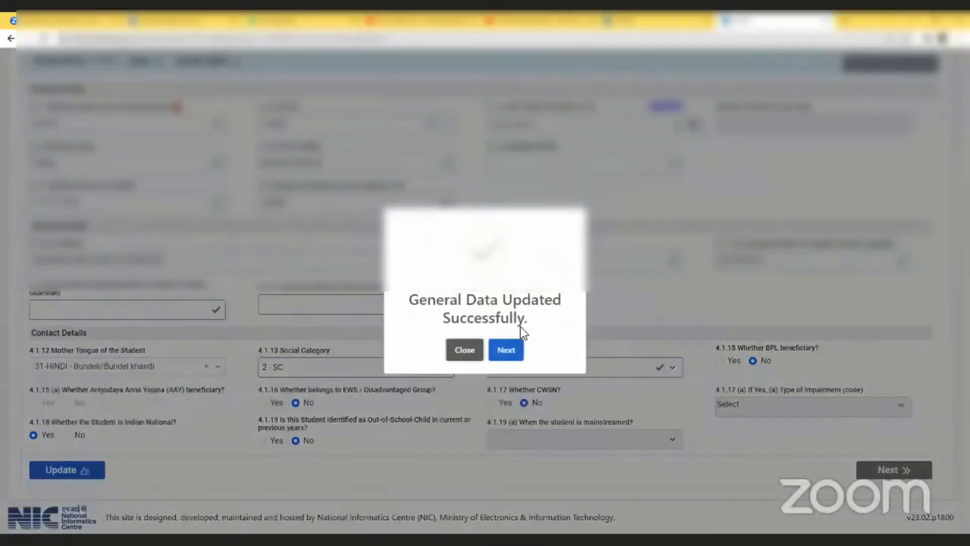
left_click(509, 350)
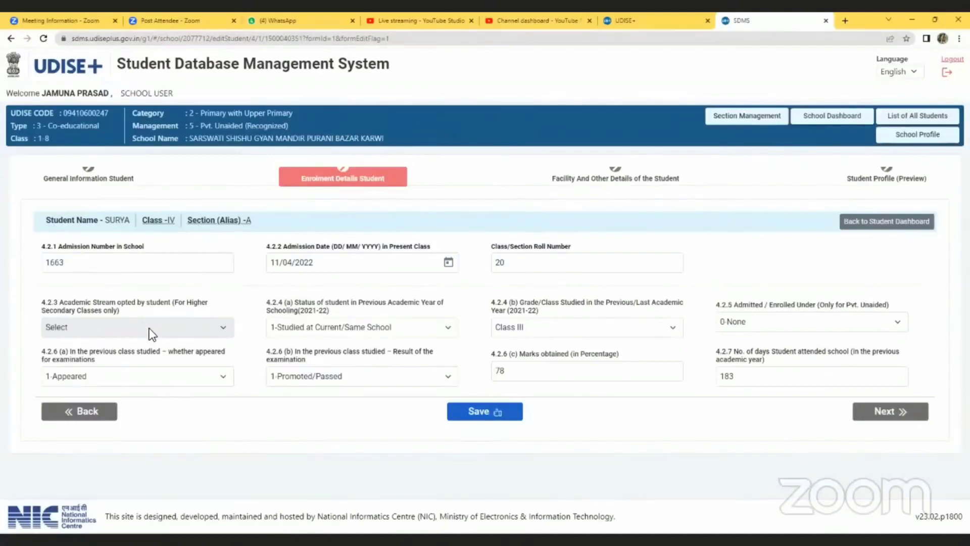
- Keep the previous-year schooling status and confirm Class III as the previous class
left_click(345, 327)
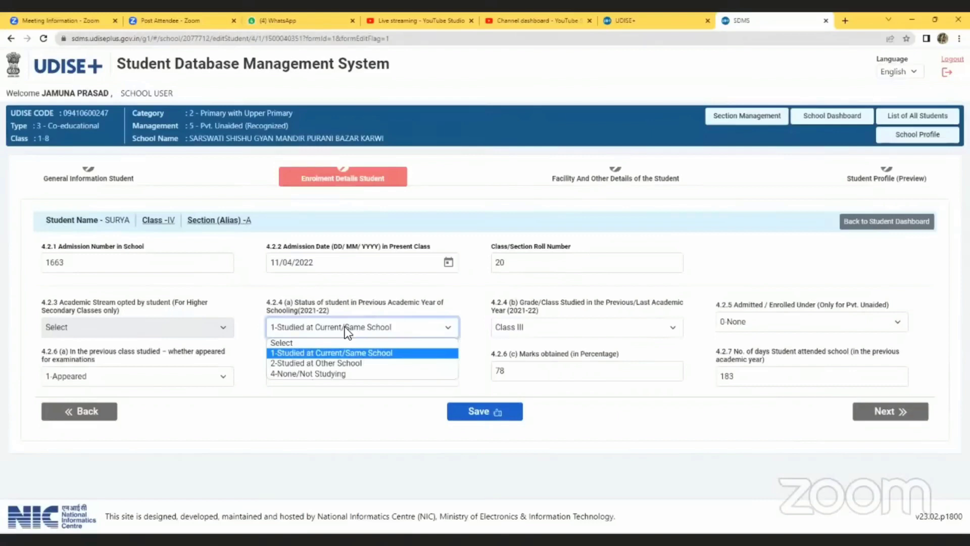
left_click(551, 336)
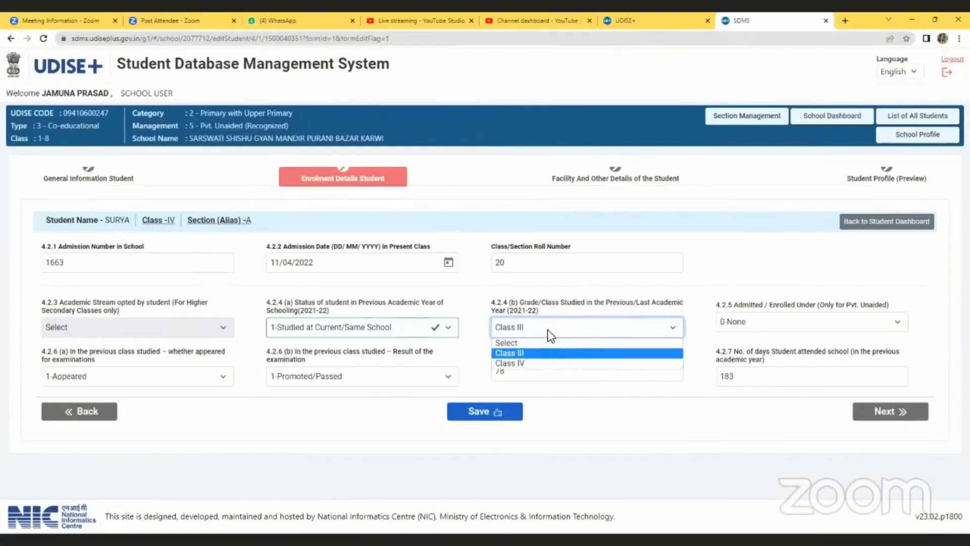
key("Down")
key("Up")
key("Down")
key("Up")
key("Return")
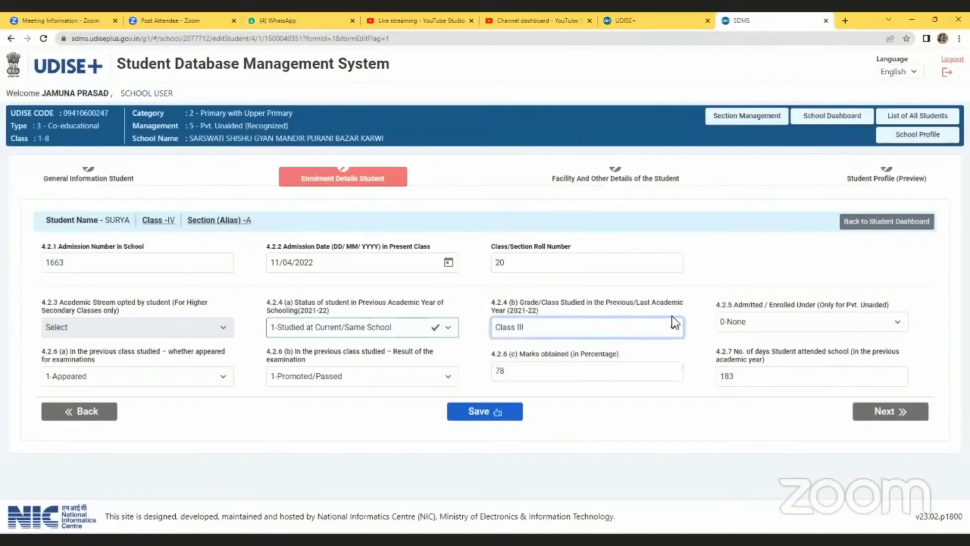
- Set admitted under 0-None, 1-Appeared and 1-Promoted/Passed, then save the enrolment details
left_click(751, 319)
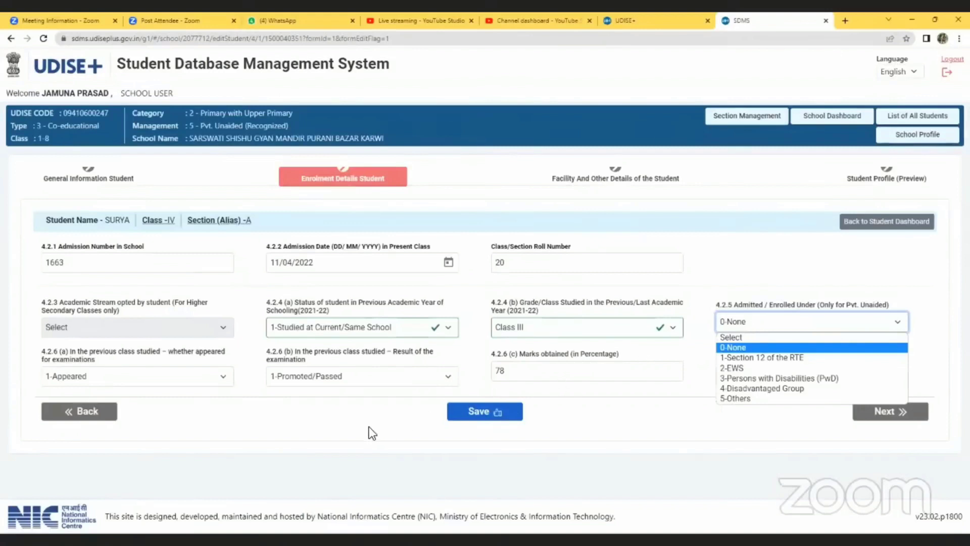
left_click(322, 444)
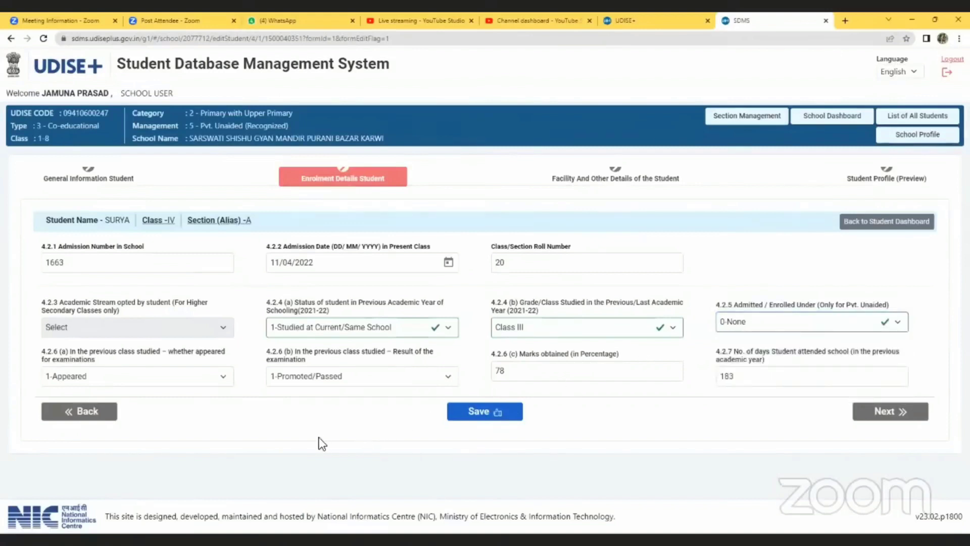
left_click(132, 377)
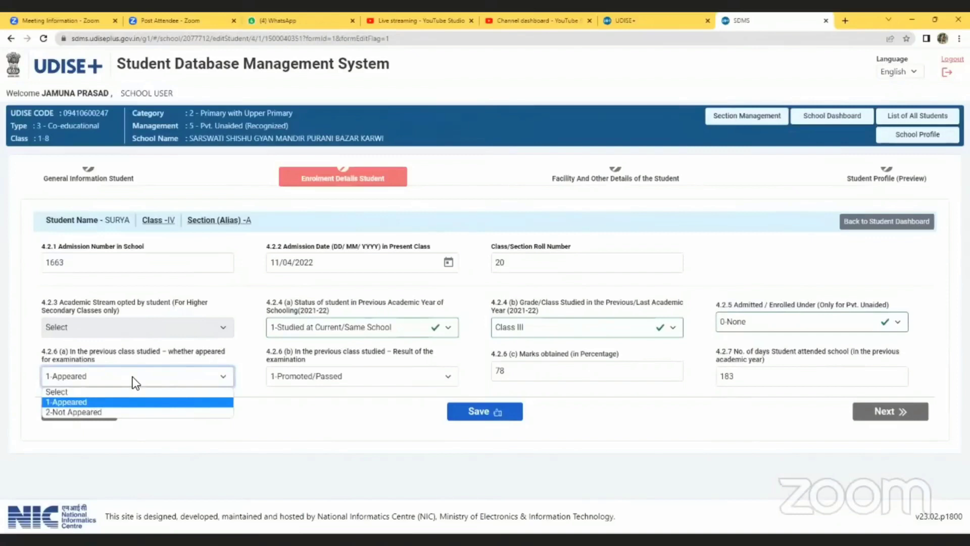
left_click(311, 374)
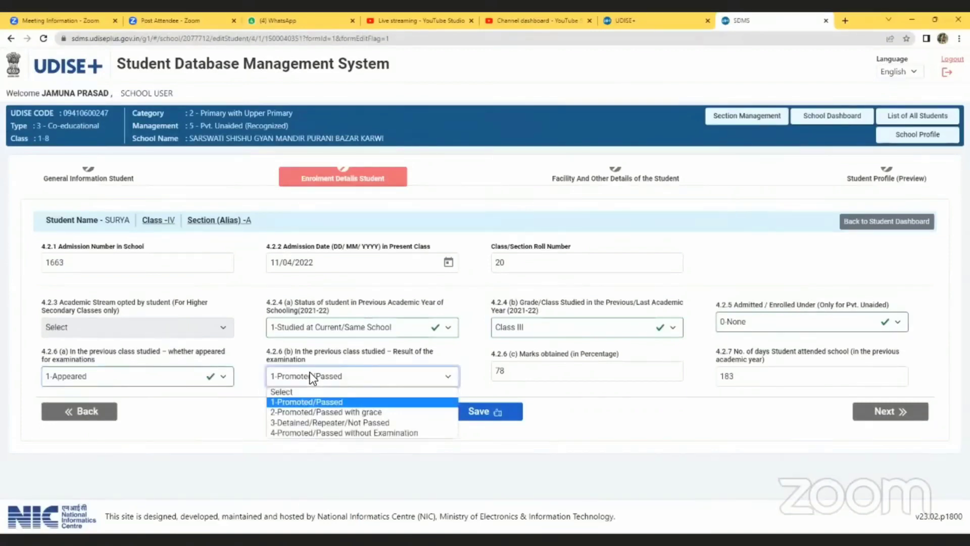
left_click(457, 365)
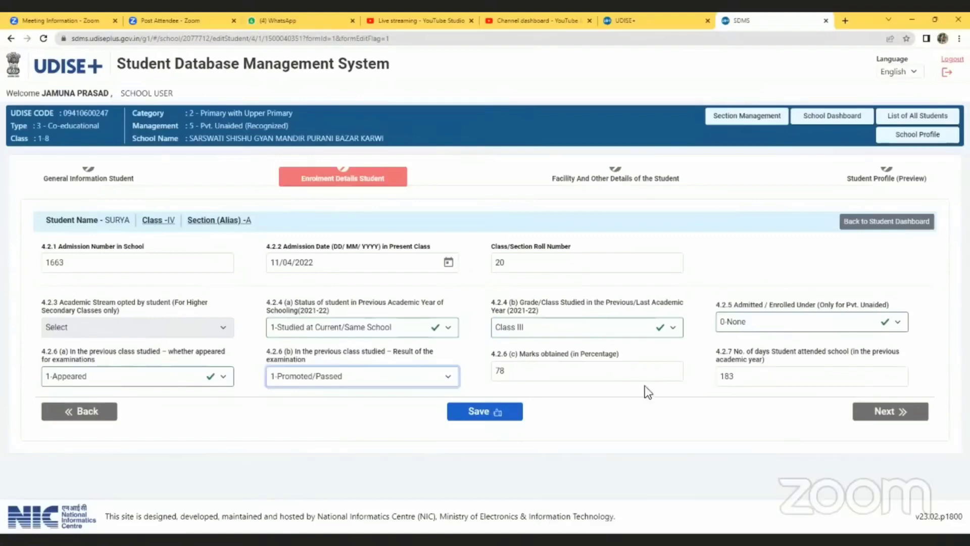
left_click(476, 412)
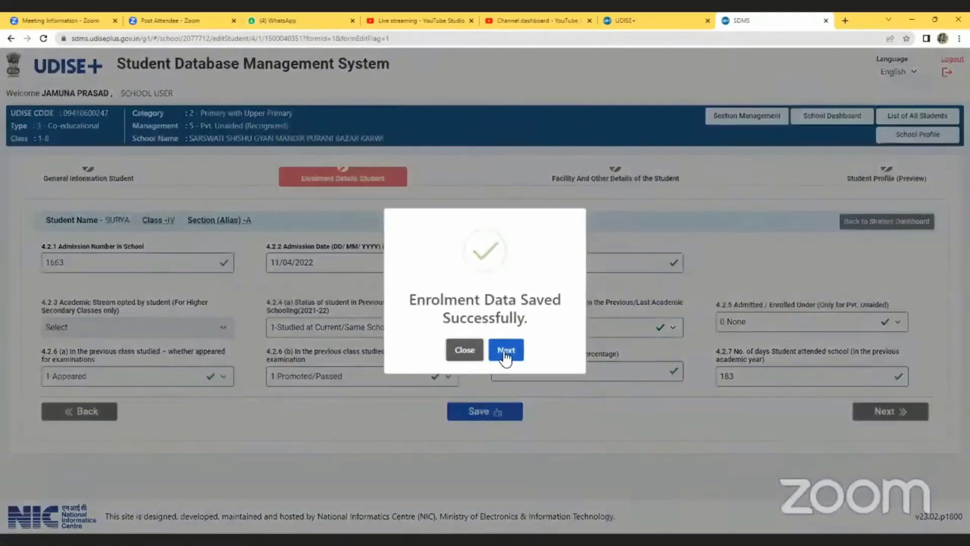
- Continue past the Enrolment Data Saved confirmation to the Facility And Other Details form
left_click(503, 349)
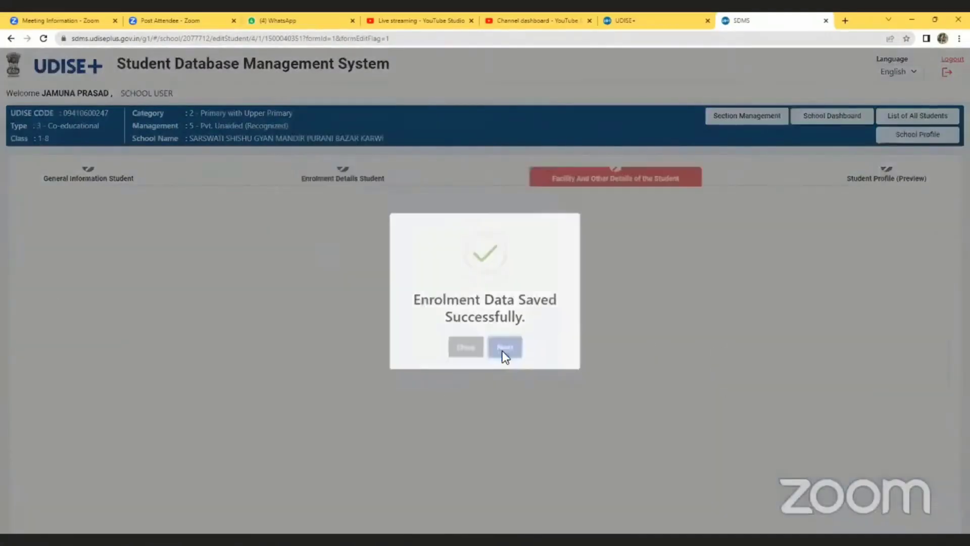
scroll(513, 350, "down", 1)
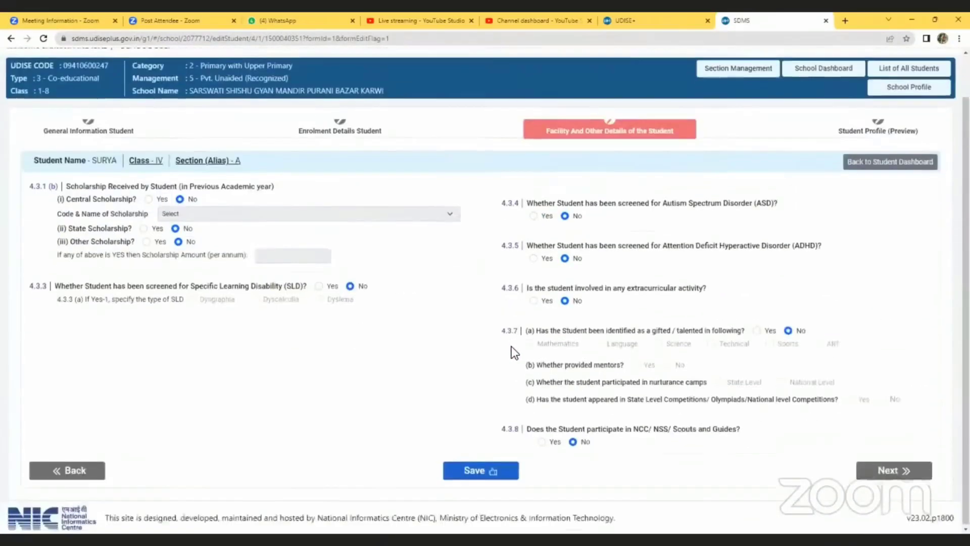
scroll(511, 347, "up", 1)
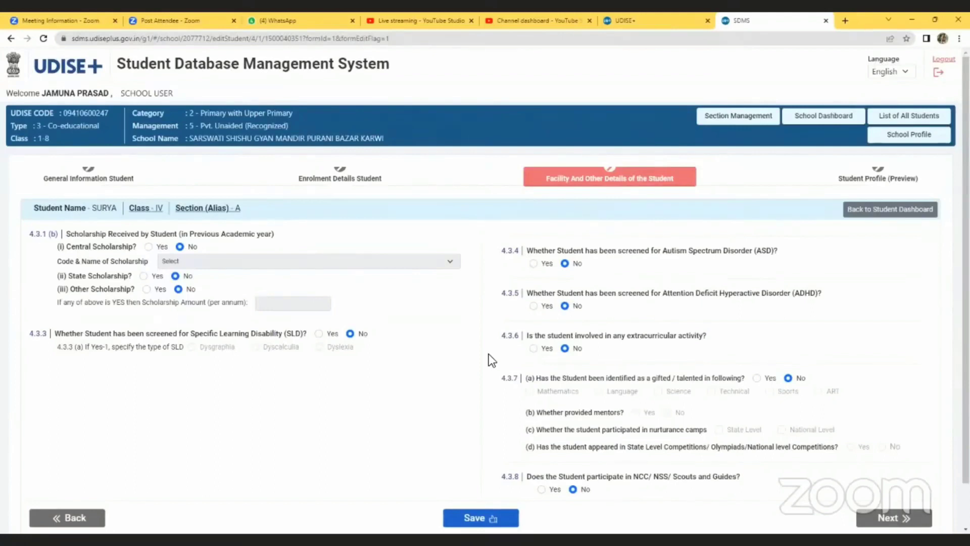
left_click(149, 247)
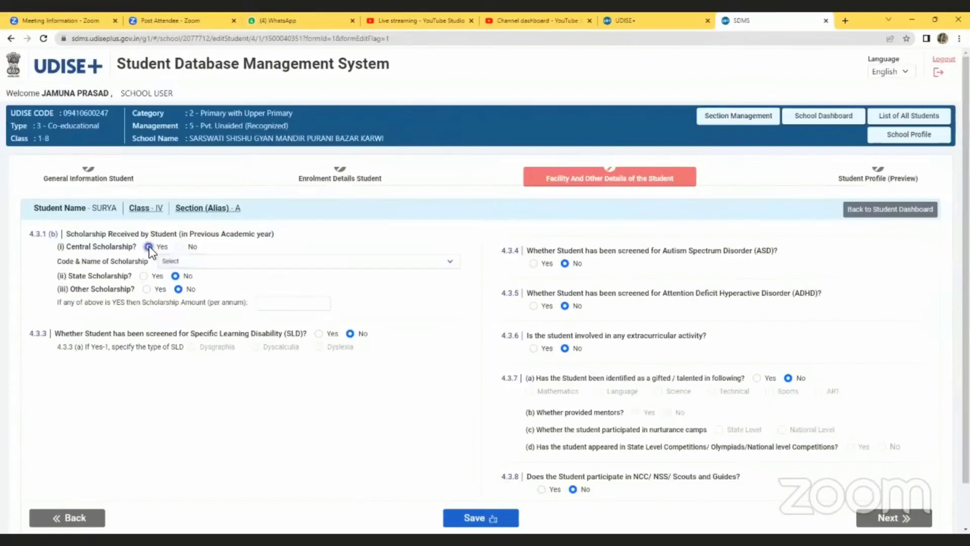
left_click(180, 262)
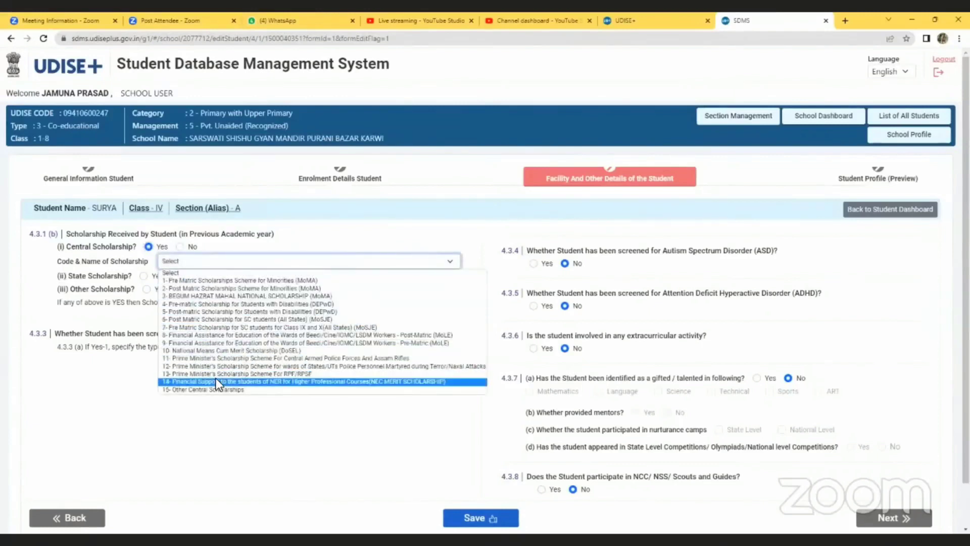
left_click(169, 260)
left_click(180, 247)
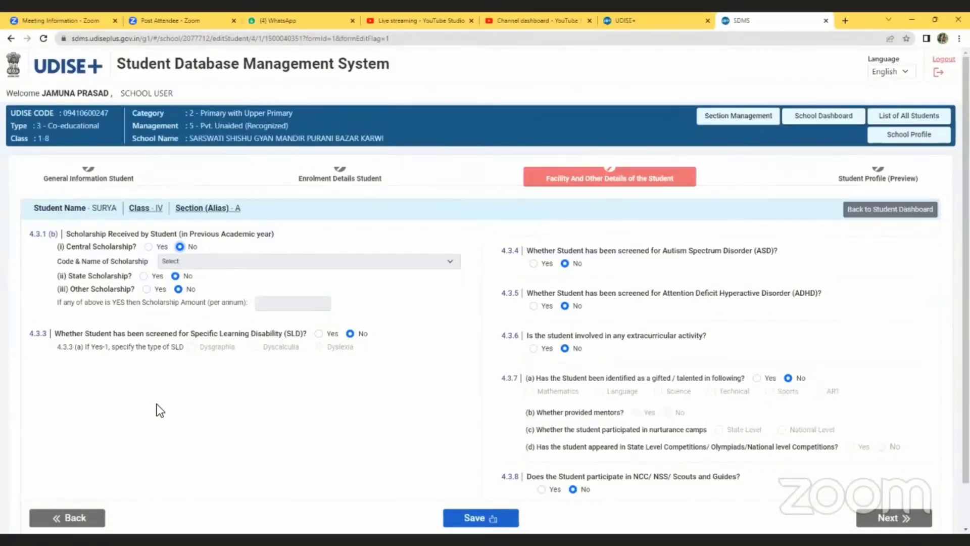
- Leave 4.3.3 SLD screening at No and answer Yes for 4.3.6 extracurricular activity
left_click(319, 335)
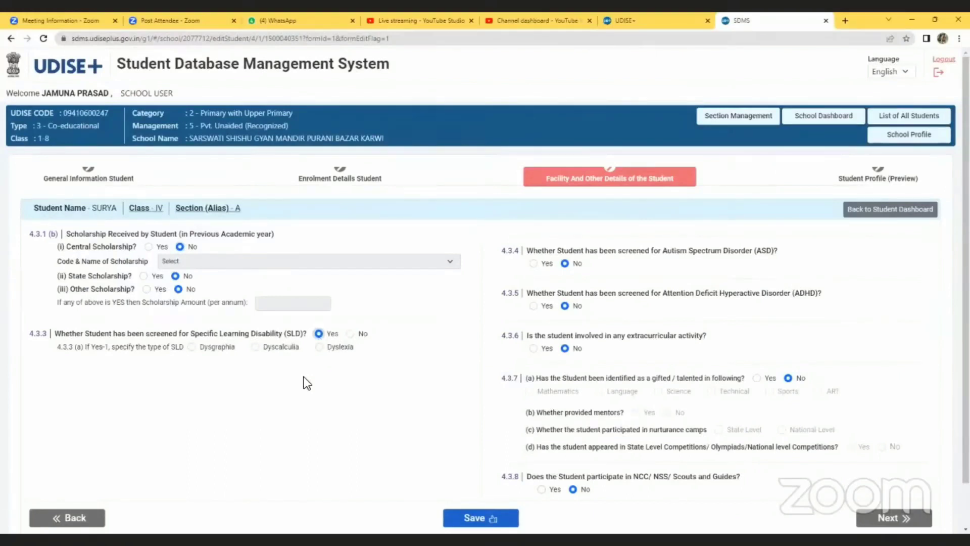
left_click(350, 334)
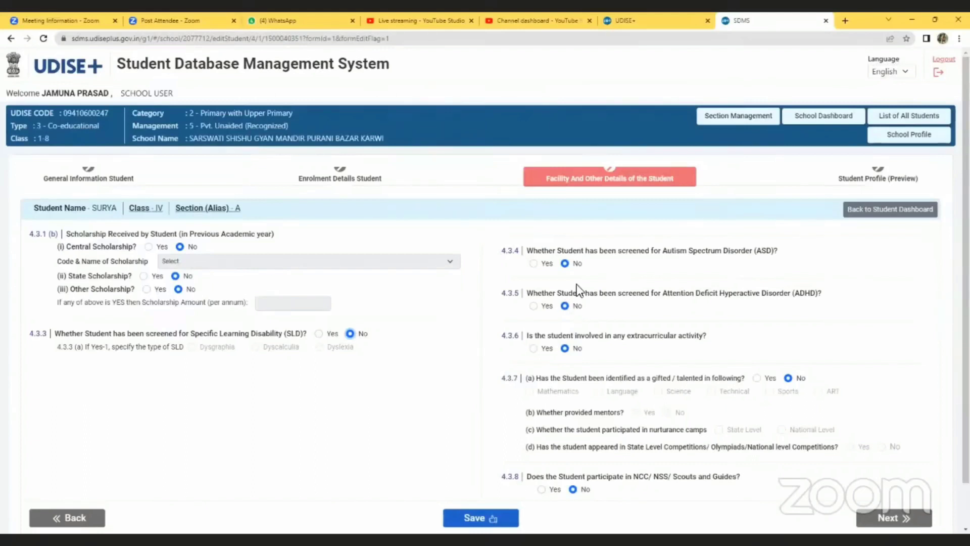
scroll(630, 341, "down", 1)
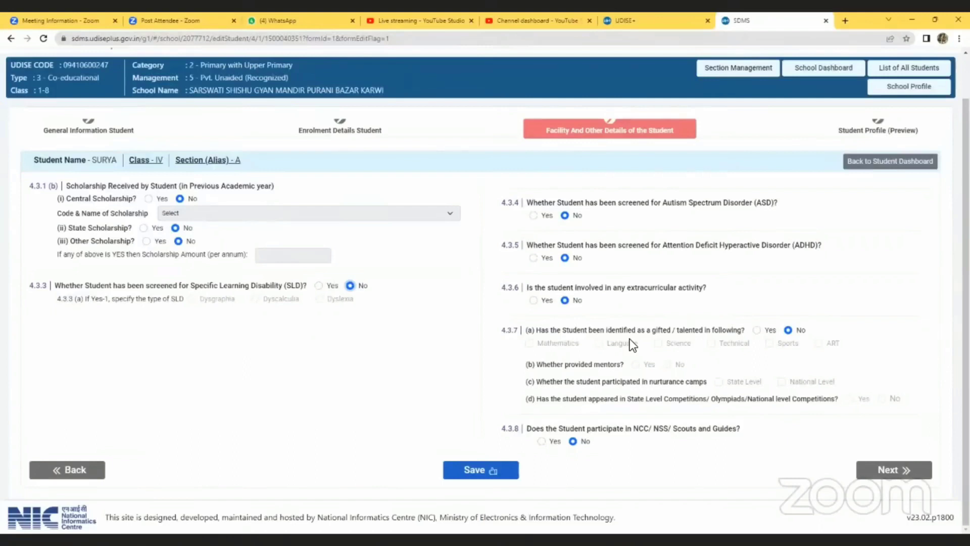
left_click(533, 301)
left_click(757, 331)
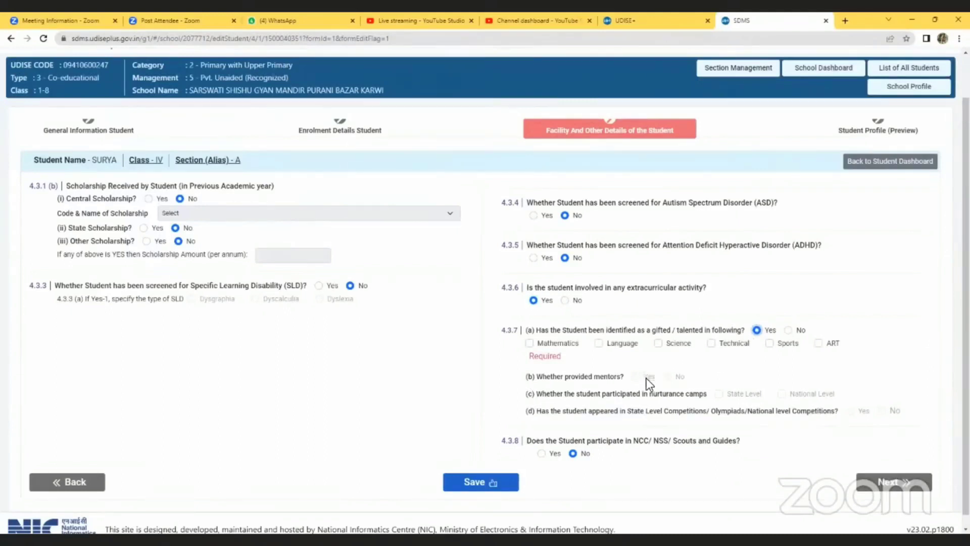
left_click(529, 342)
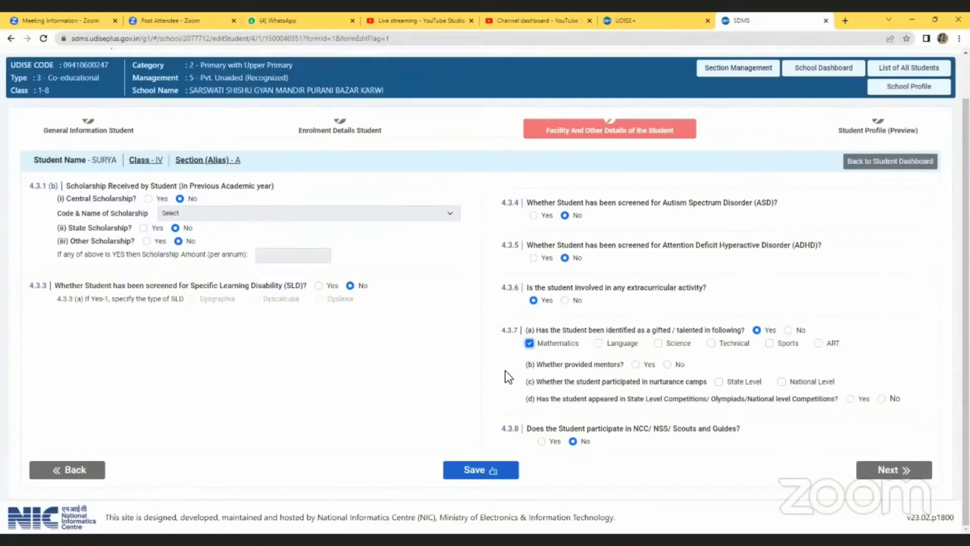
left_click(787, 330)
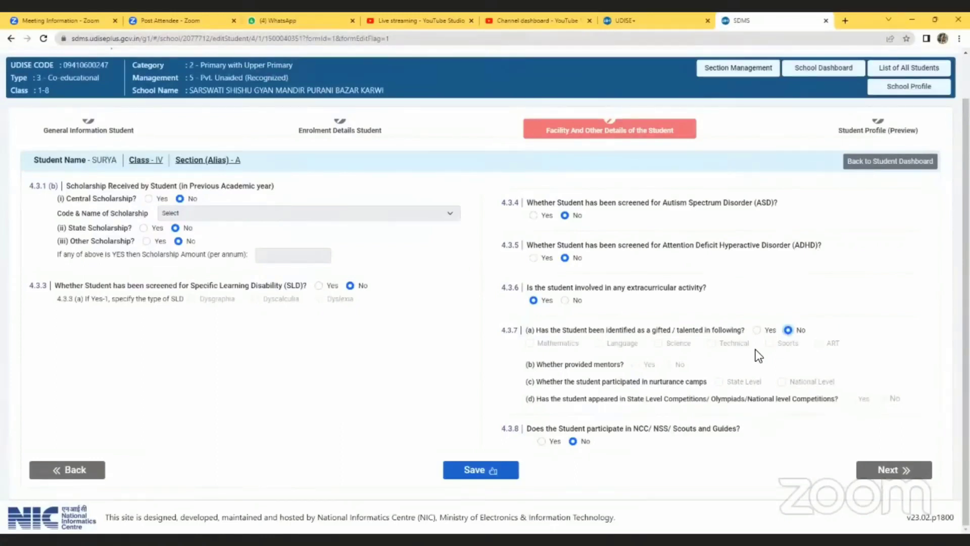
- Answer Yes for 4.3.8 NCC/NSS/Scouts and Guides participation and save the facility details
left_click(541, 442)
left_click(574, 442)
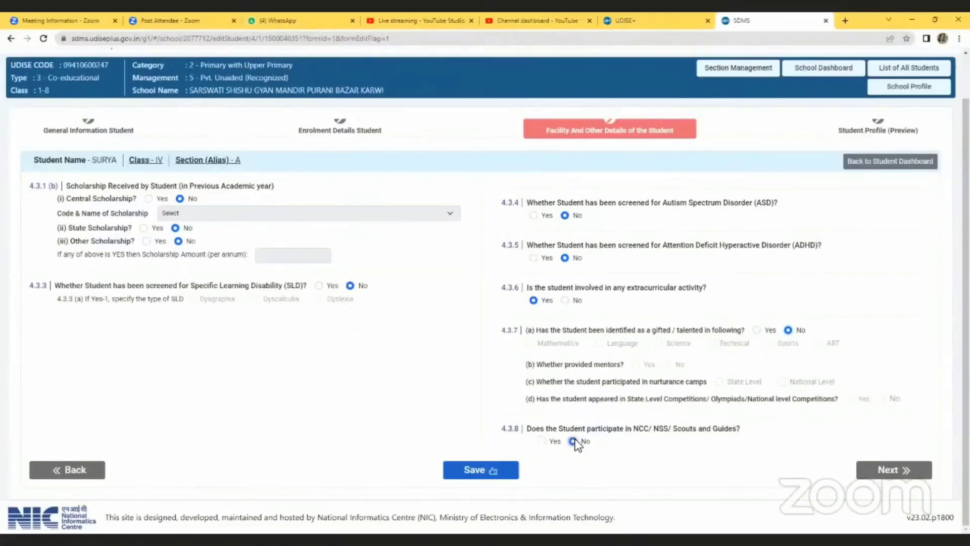
left_click(541, 442)
left_click(484, 469)
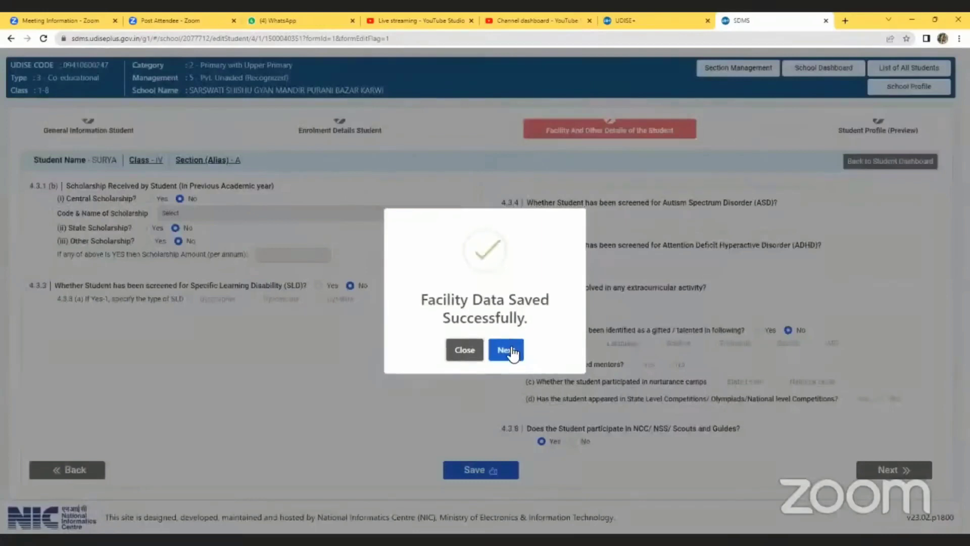
- Continue to the Student Profile (Preview) and review the summarised student details
left_click(510, 350)
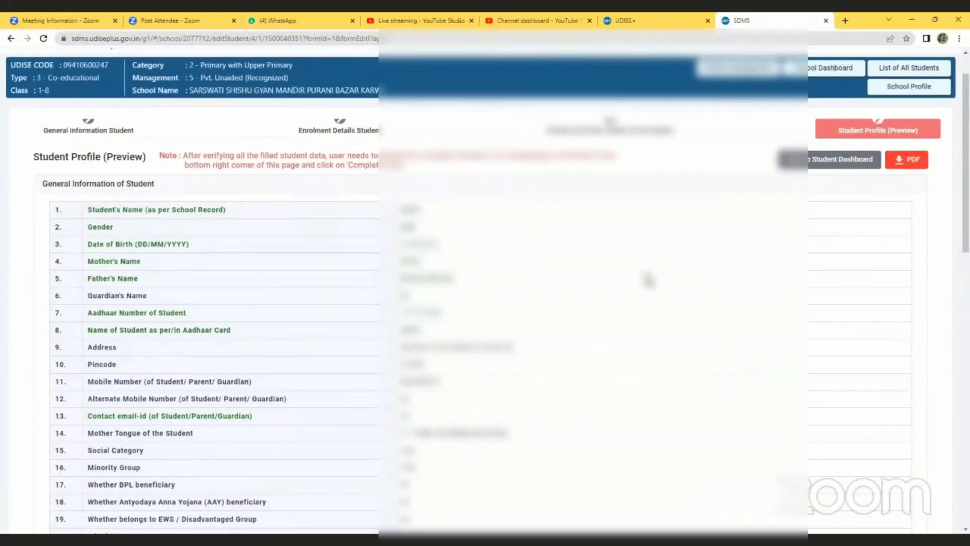
scroll(649, 281, "down", 5)
scroll(649, 281, "down", 7)
scroll(648, 280, "up", 12)
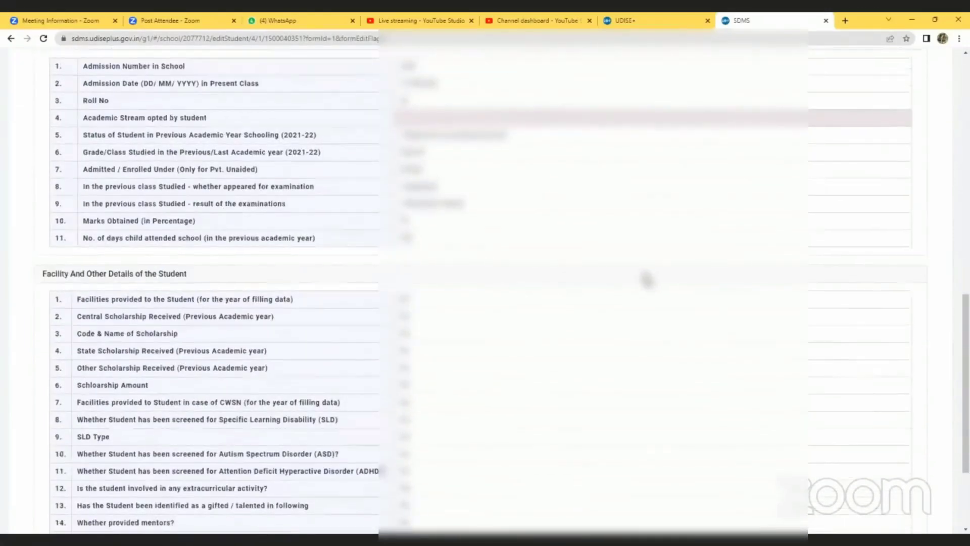
scroll(647, 279, "down", 15)
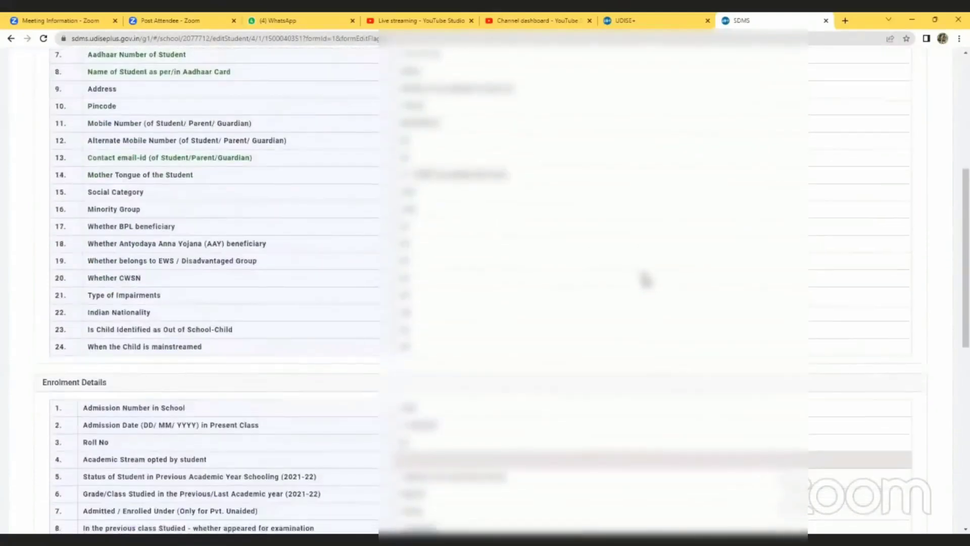
scroll(642, 279, "up", 15)
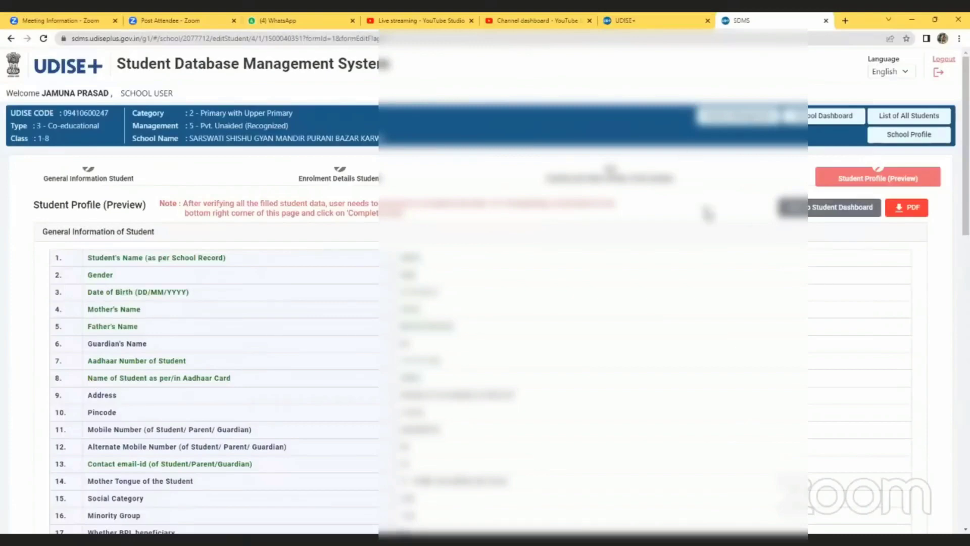
scroll(707, 213, "down", 15)
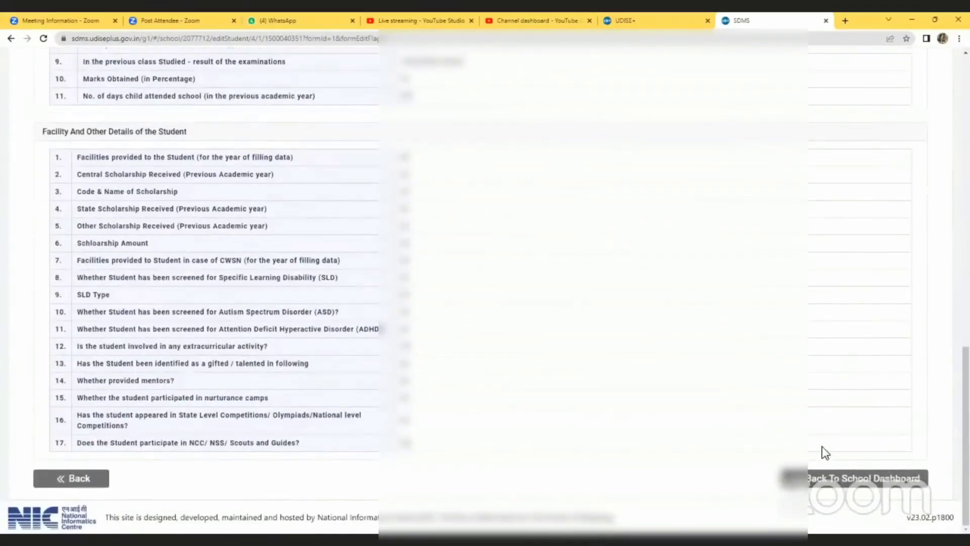
- Return to the school dashboard and open View/Manage for the Class IV enrolment list
left_click(837, 481)
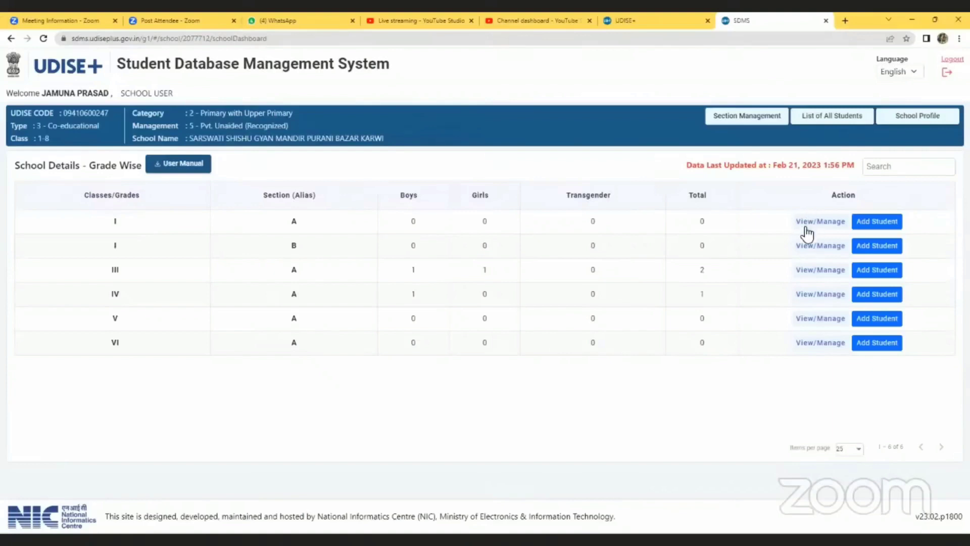
left_click(807, 293)
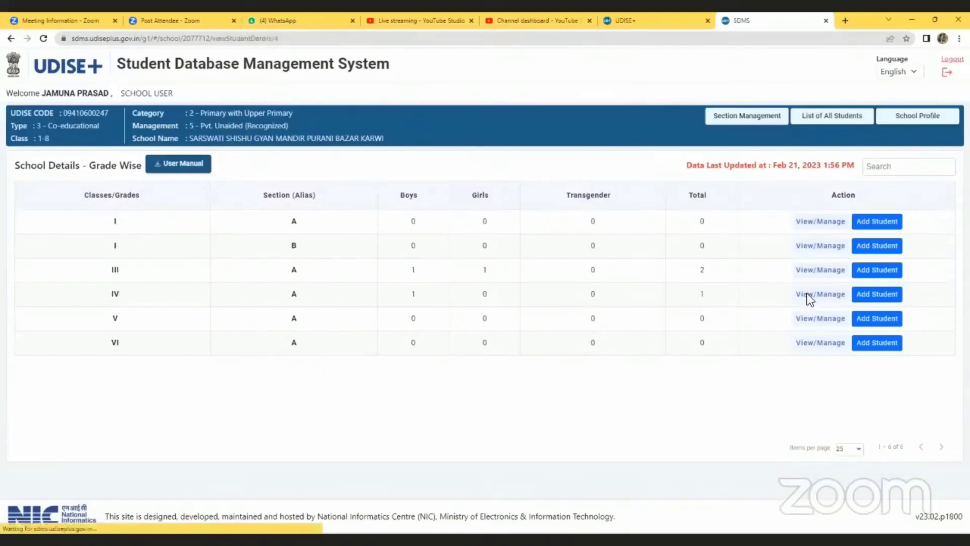